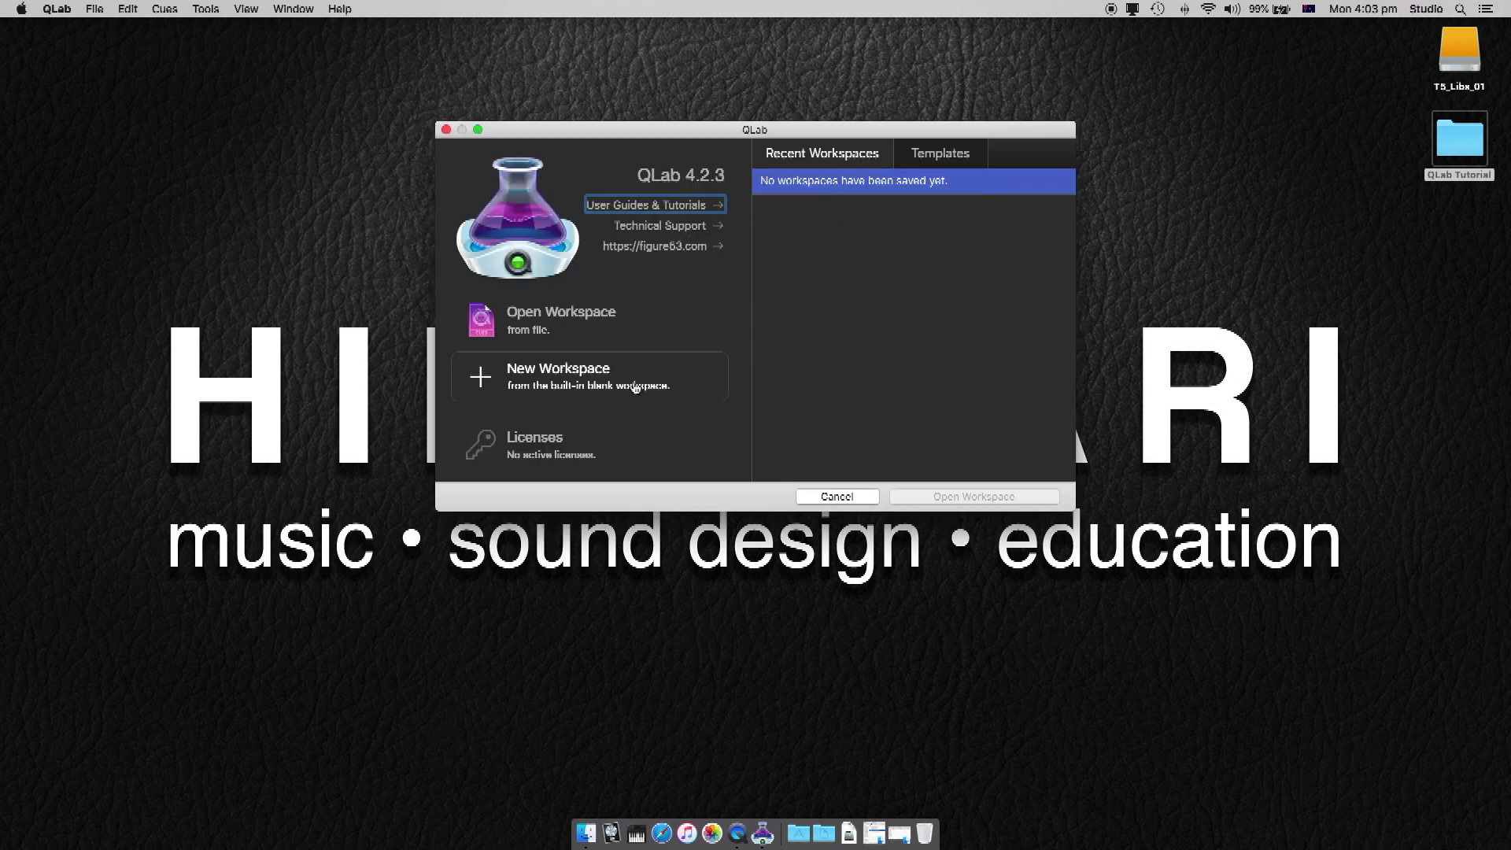
Start a new blank workspace and drag Bell School Interior.caf in from Finder as a cue
left_click(568, 378)
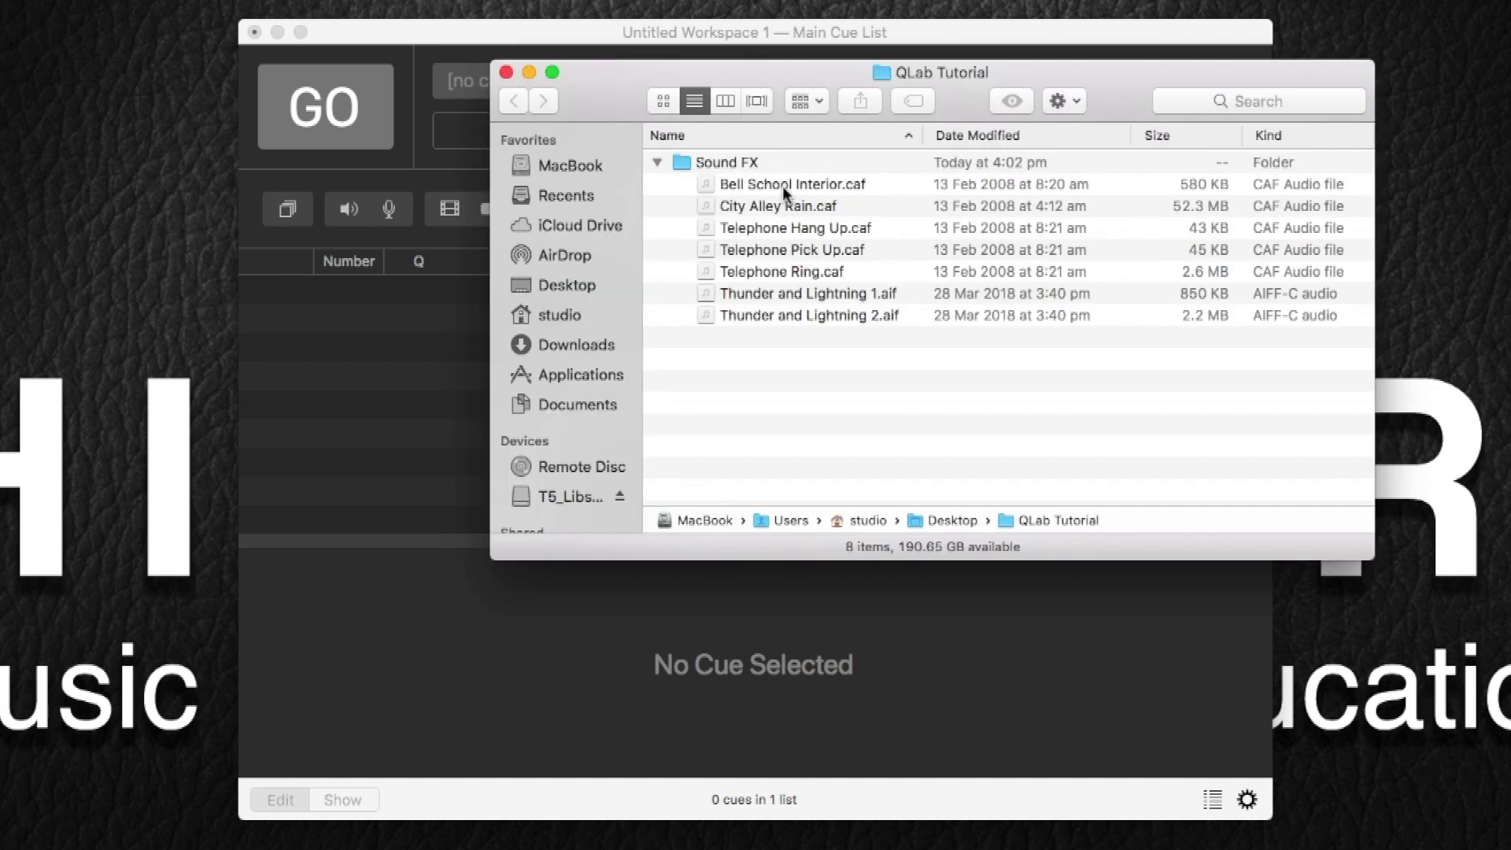
left_click_drag(782, 185, 338, 339)
Bring the workspace forward and play the Bell School Interior cue through
left_click(338, 339)
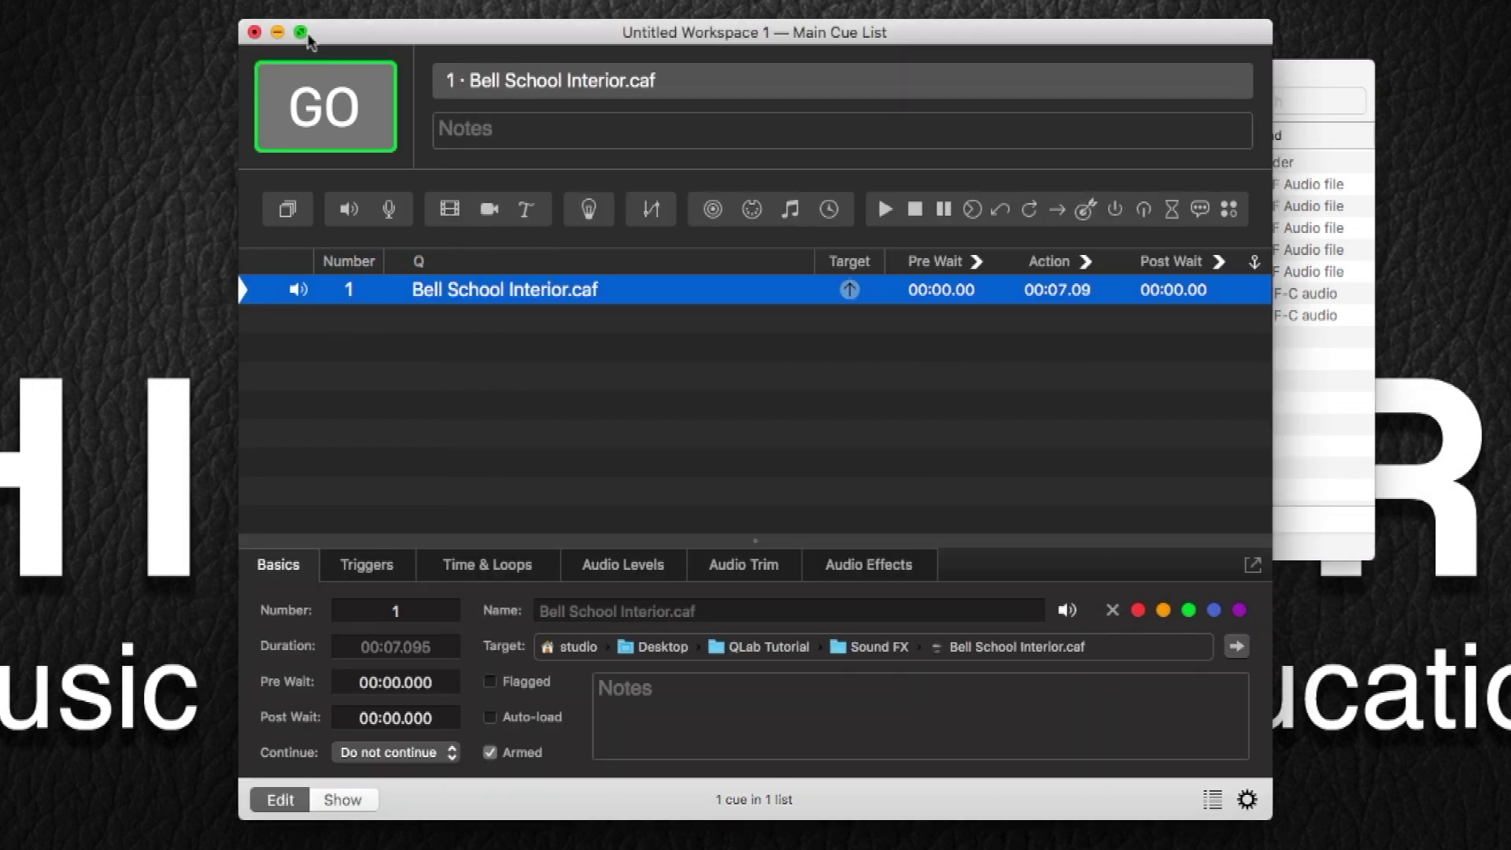
left_click(329, 100)
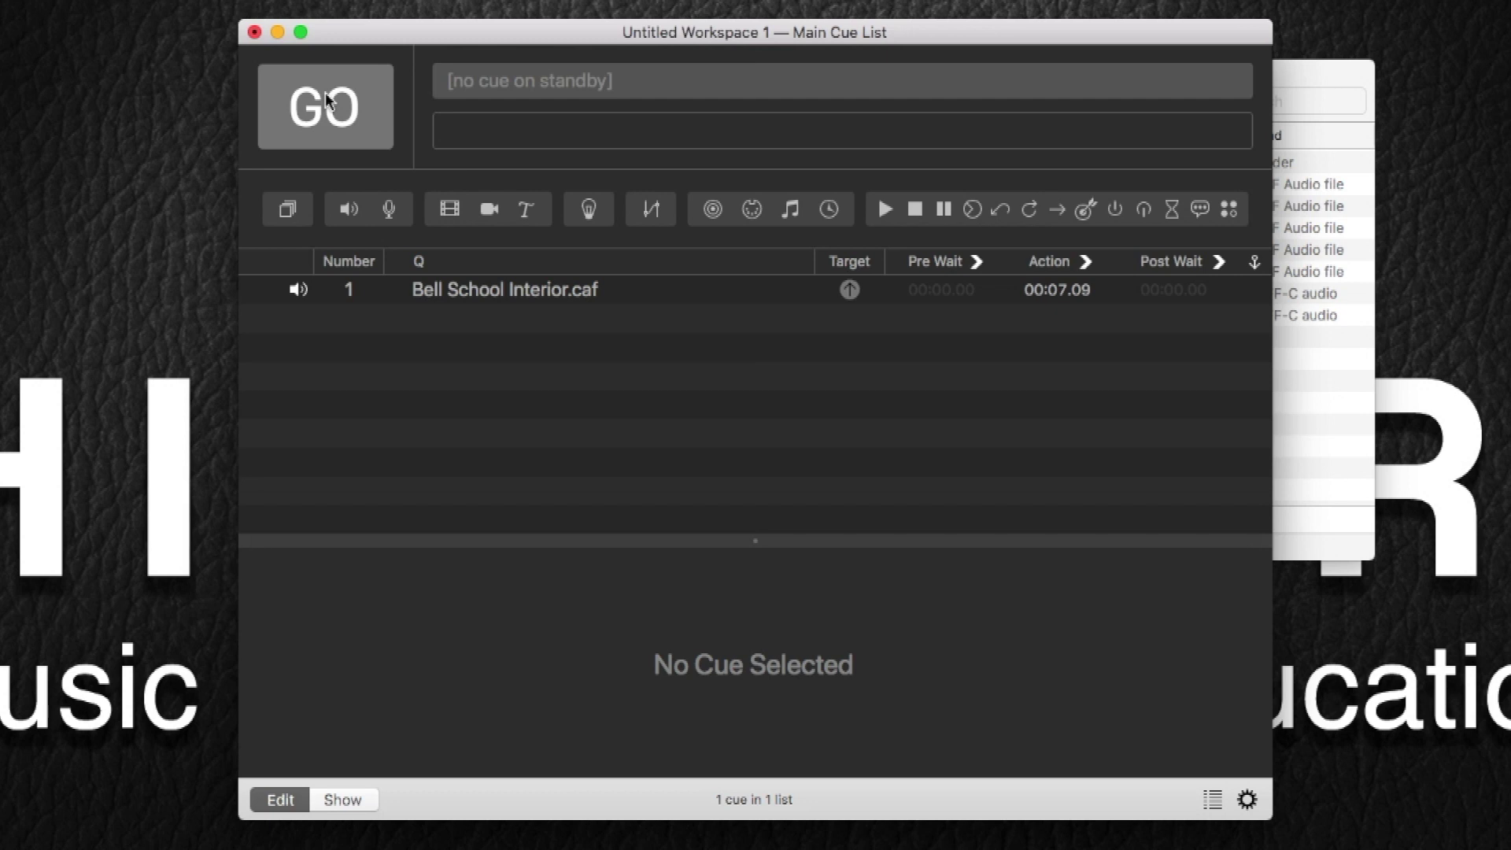
Show the Bell School Interior cue's Time & Loops settings and preview the sound
left_click(570, 290)
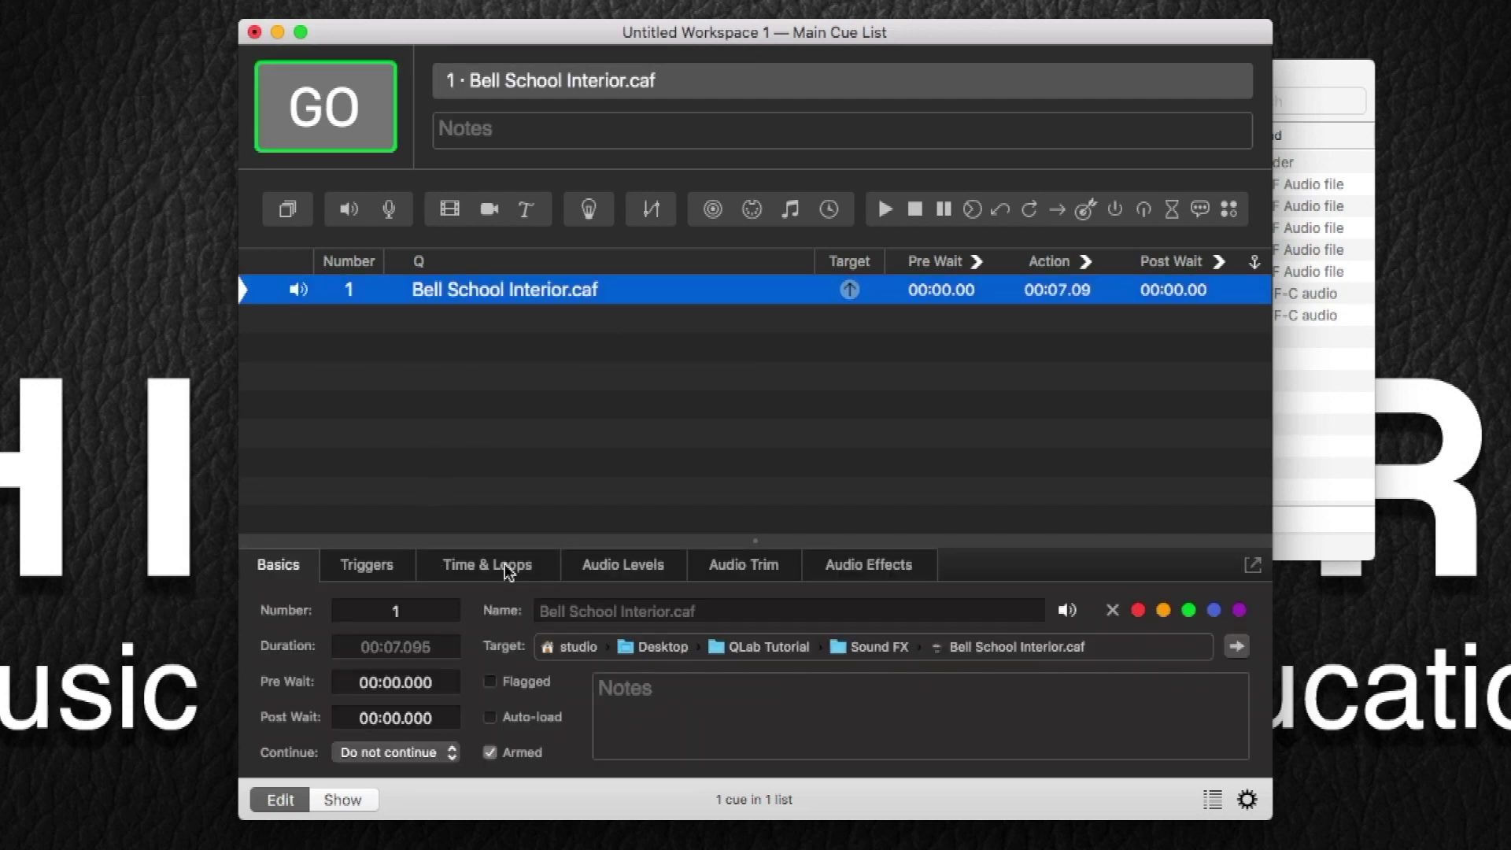
left_click(406, 568)
left_click(446, 571)
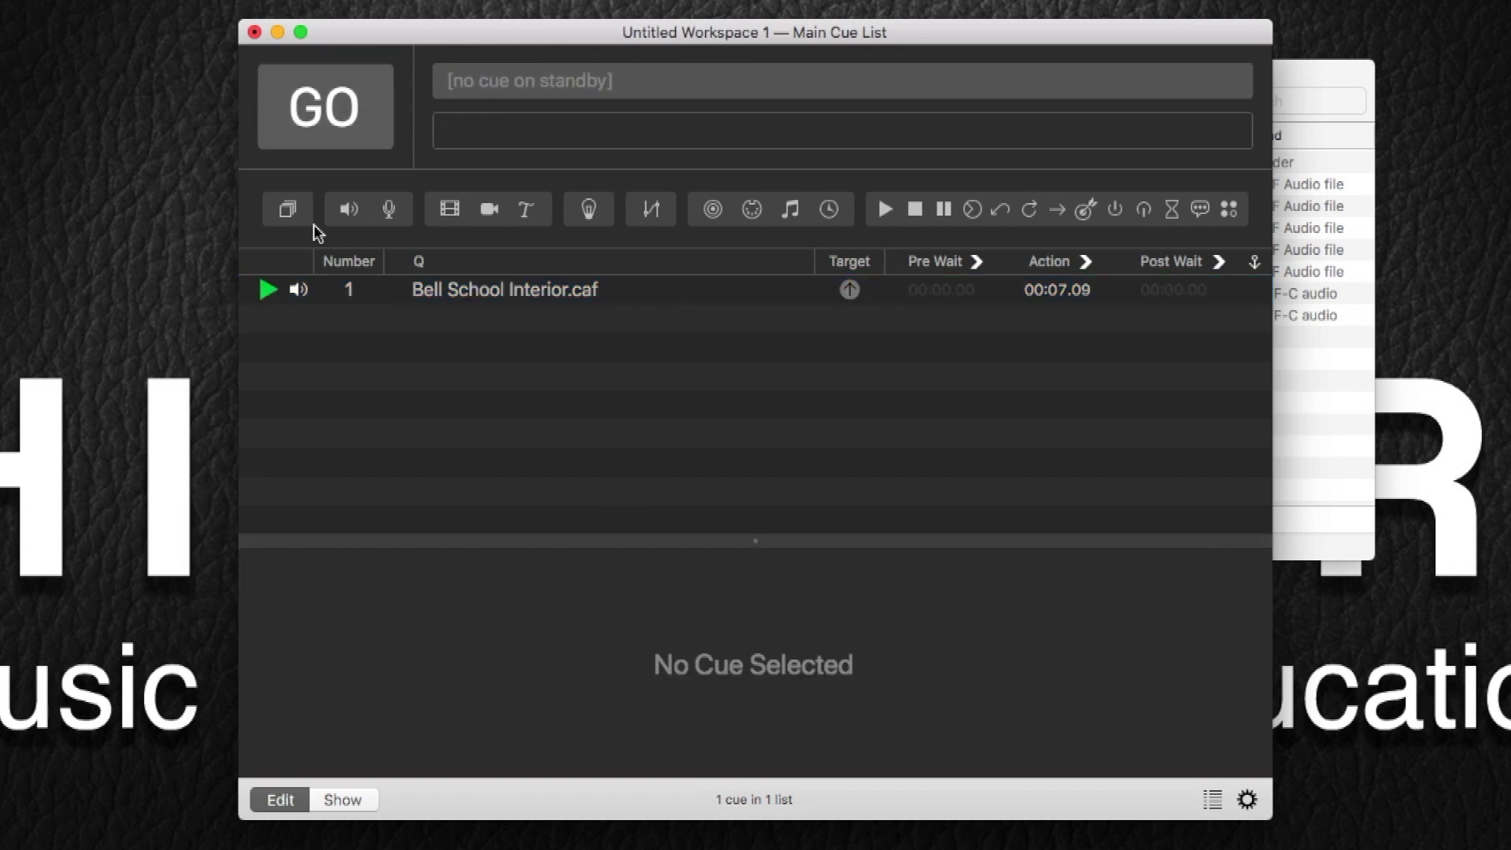
key("space")
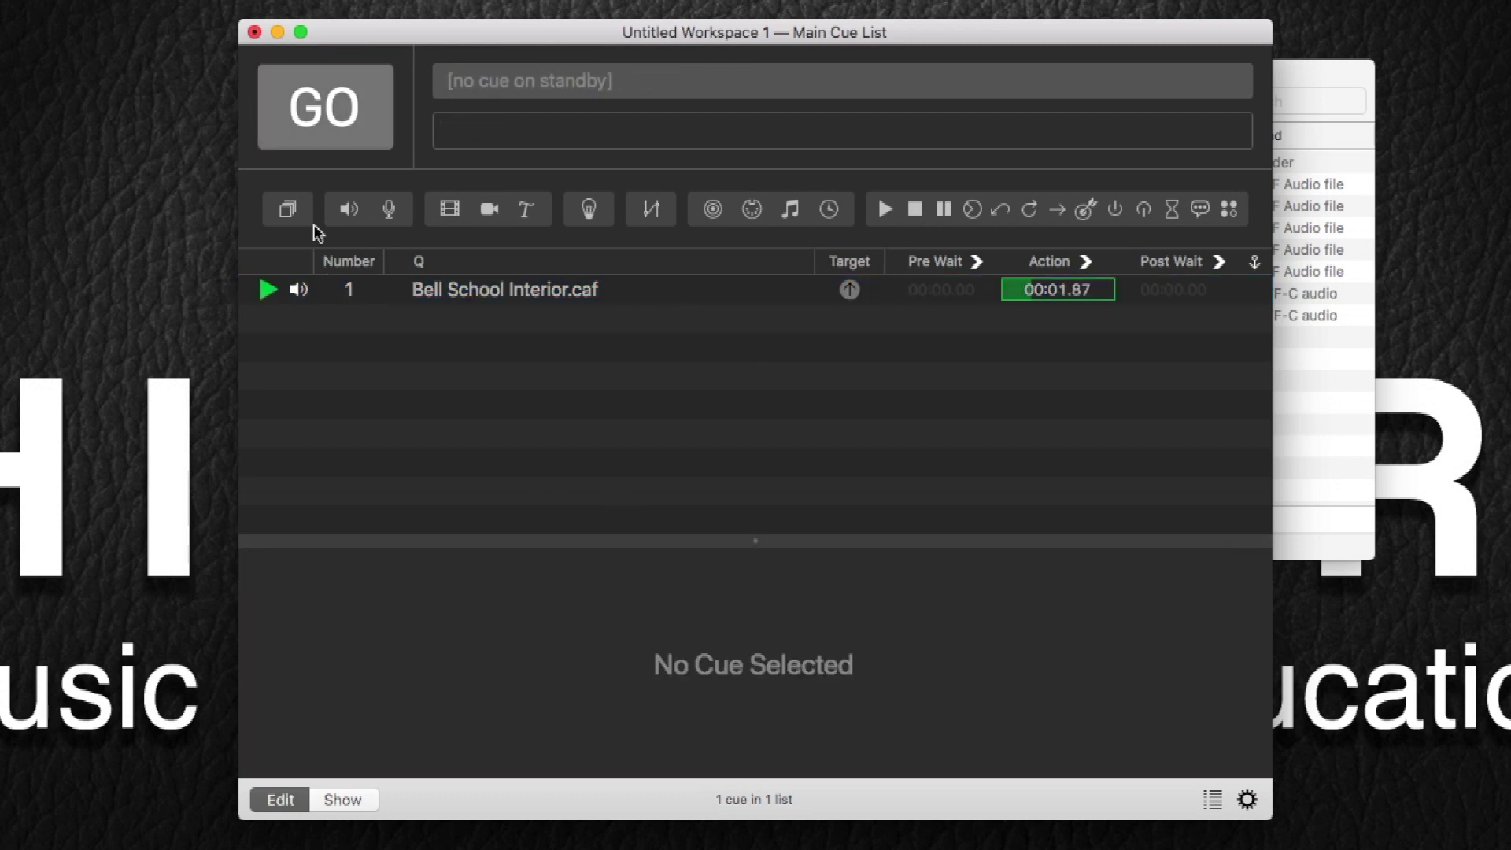
key("Escape")
Trim the cue start to 00:01.143, test a shorter end, then restore the full 00:07.095 end
left_click(476, 293)
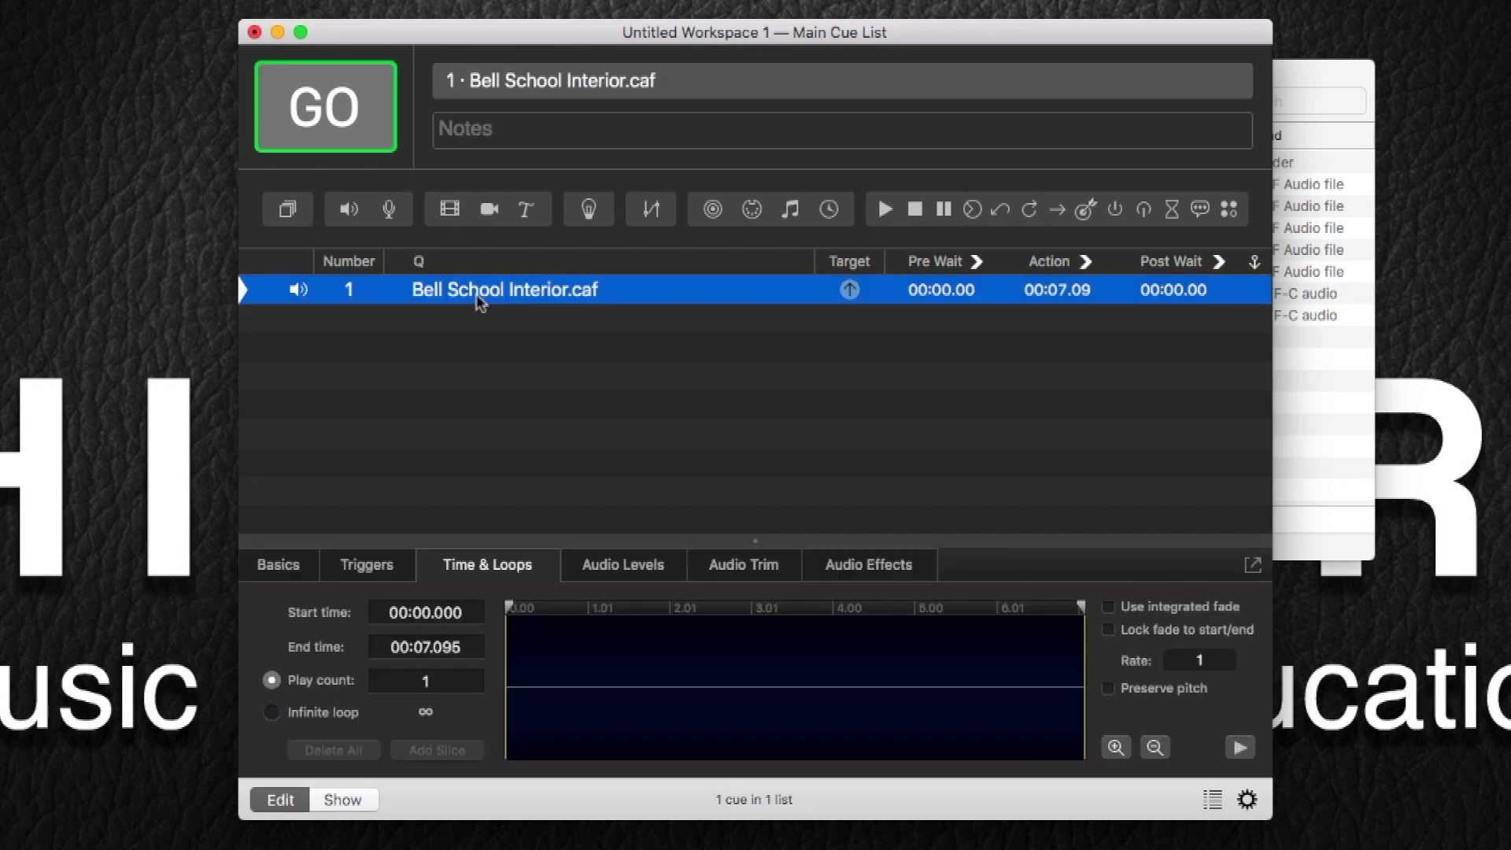
left_click_drag(508, 610, 601, 636)
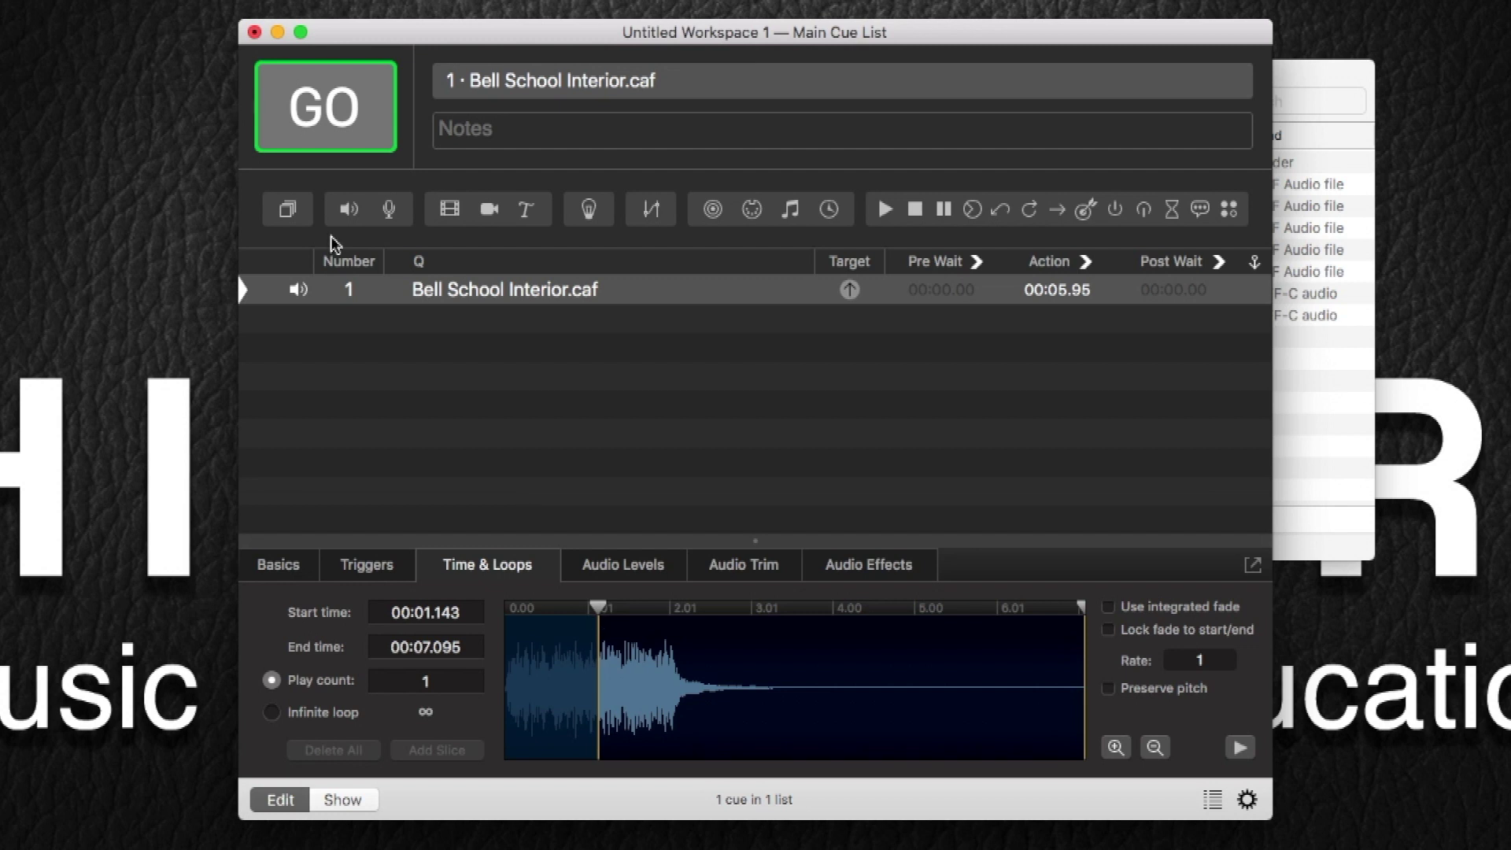
left_click(350, 110)
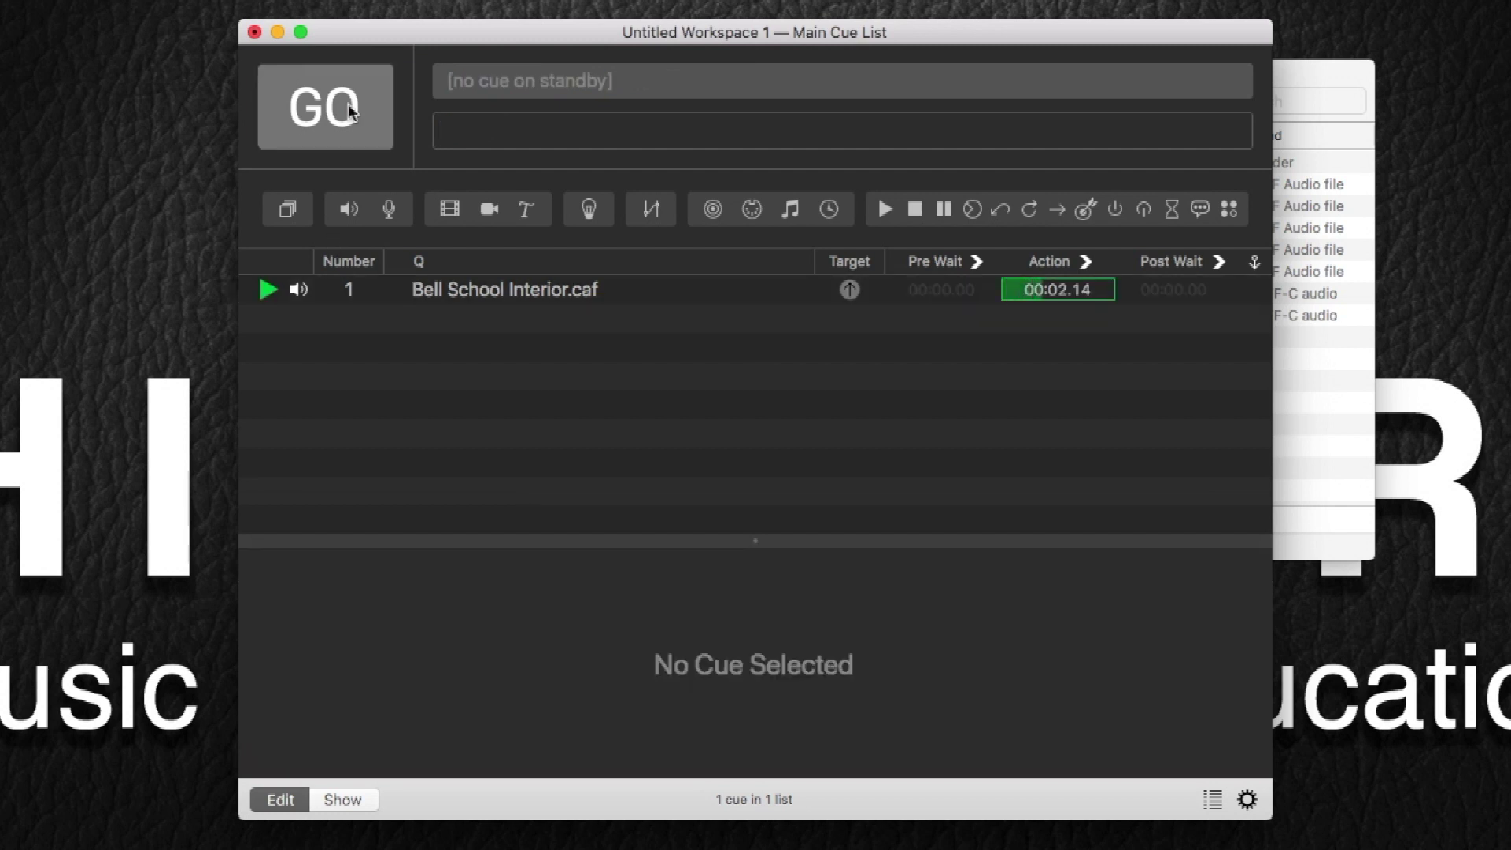
left_click(465, 290)
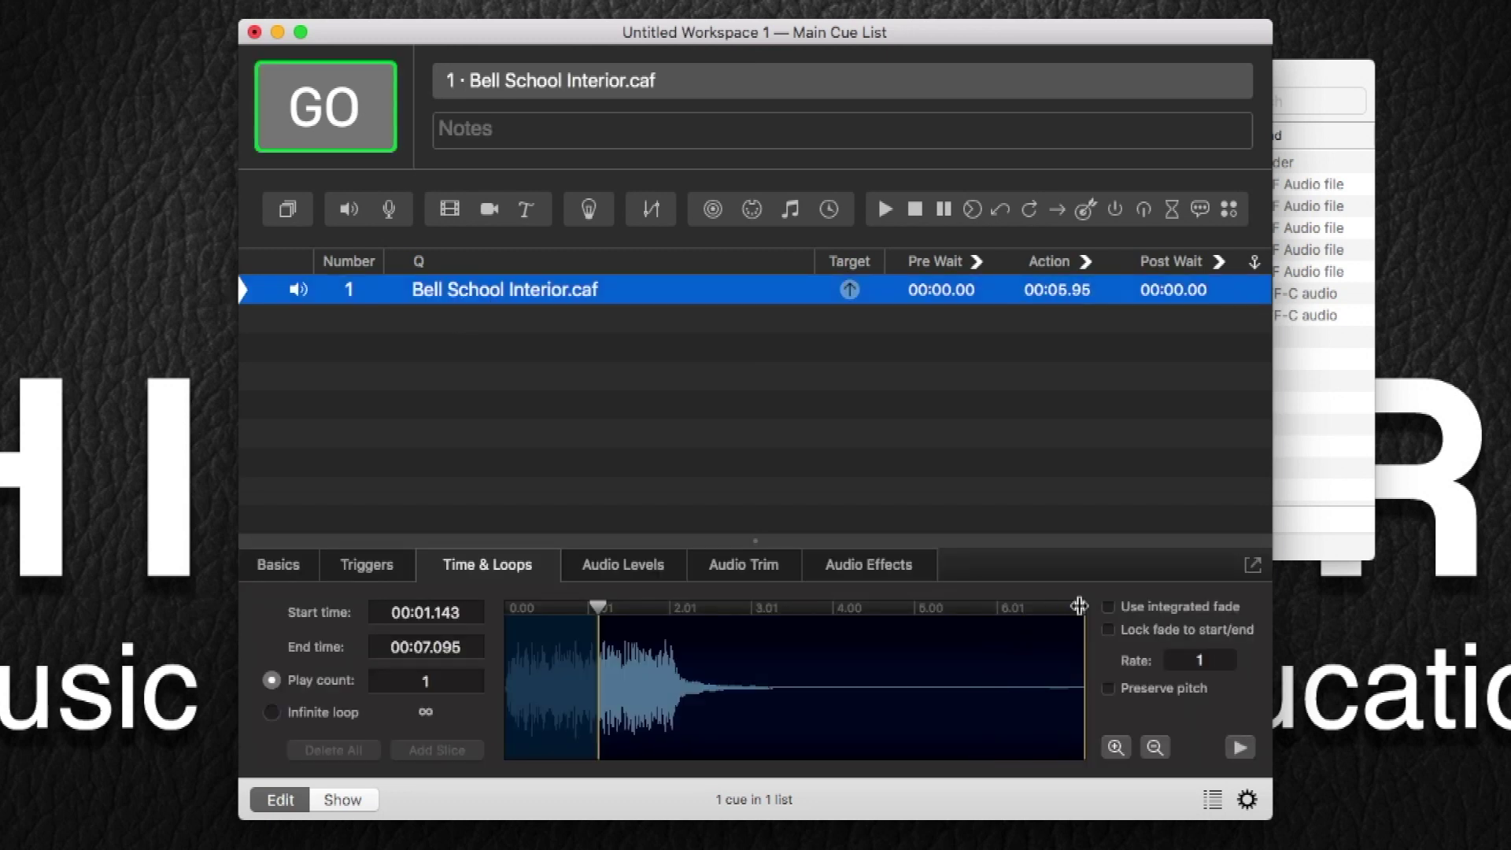
left_click_drag(1078, 604, 776, 645)
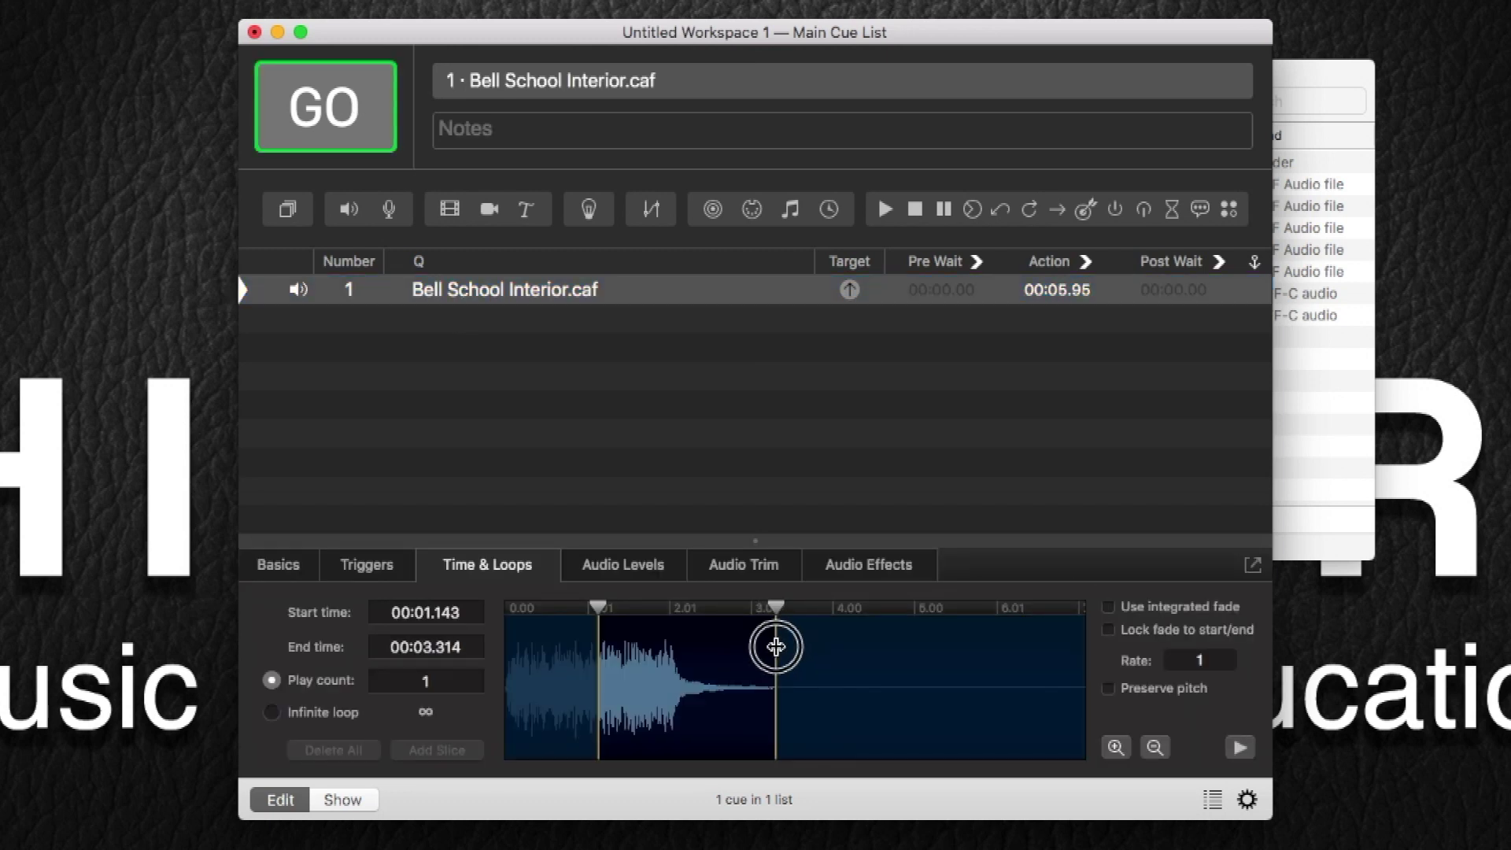
left_click(329, 127)
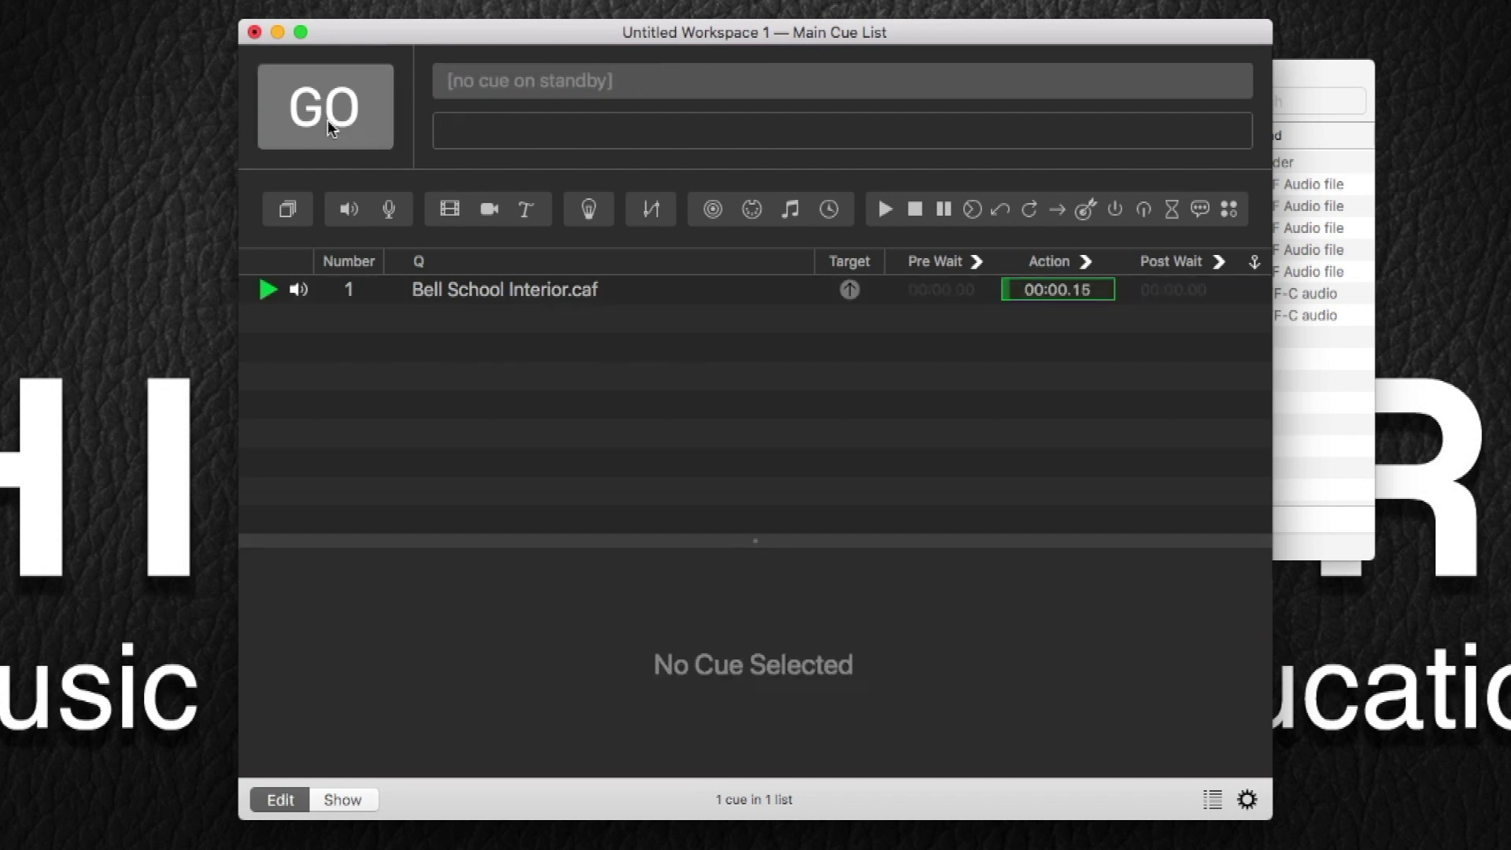
left_click(512, 305)
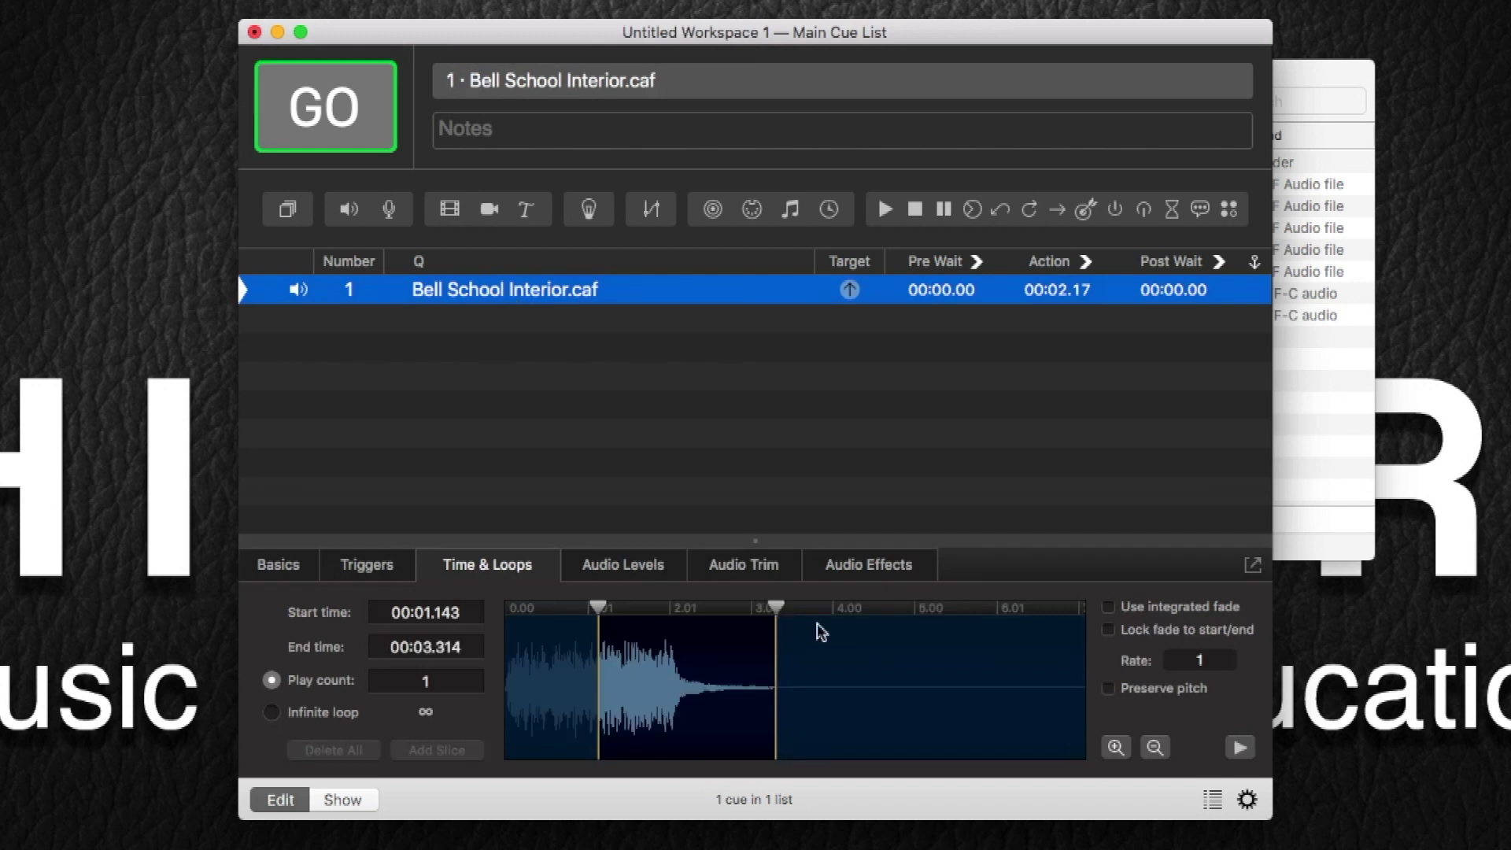
left_click(1191, 659)
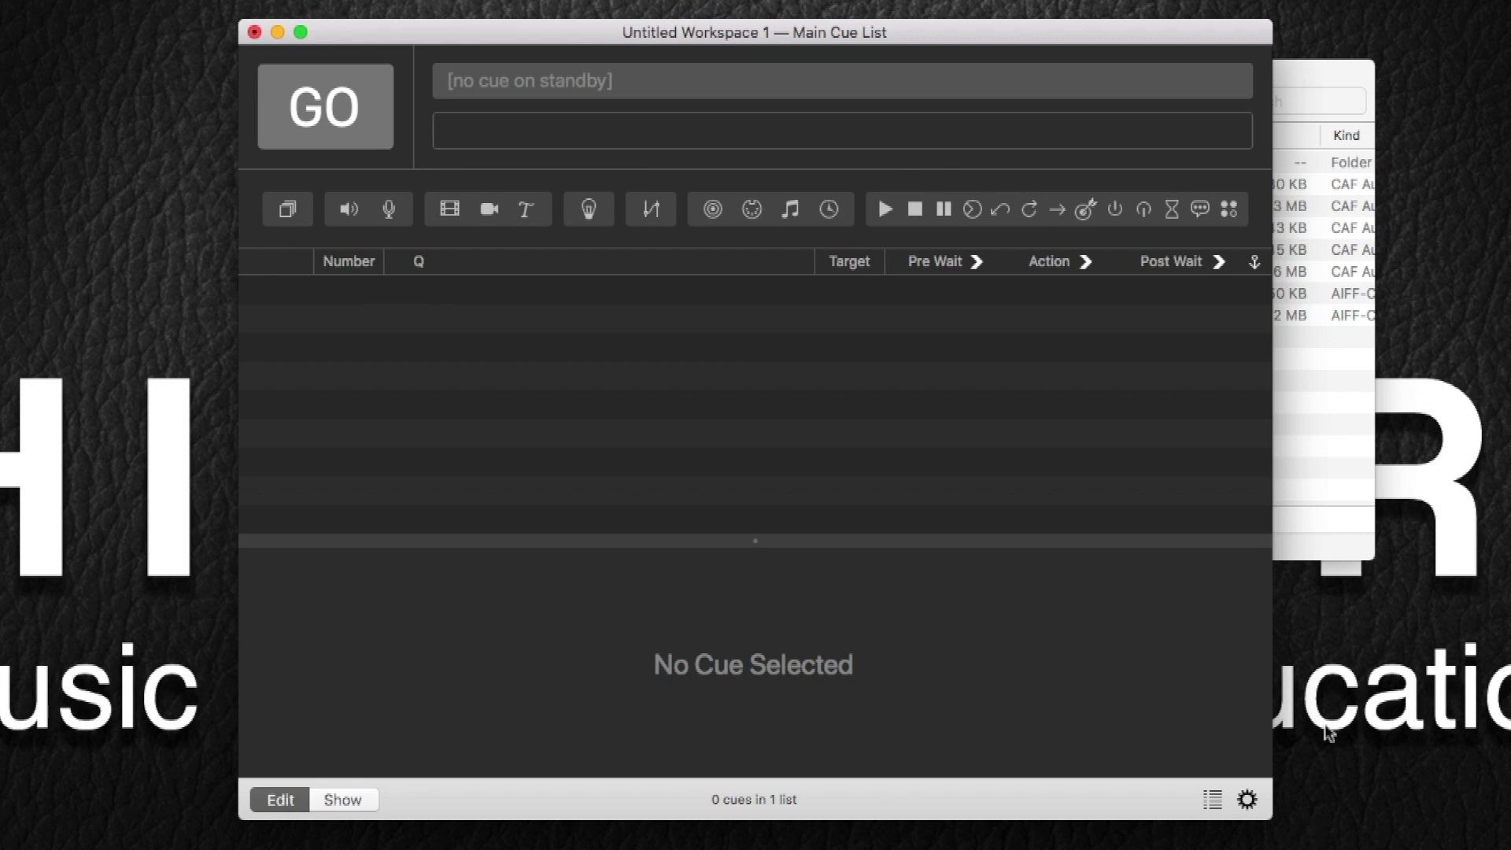
Add Telephone Ring.caf as cue 1 and Telephone Pick Up.caf as cue 2
left_click(1367, 425)
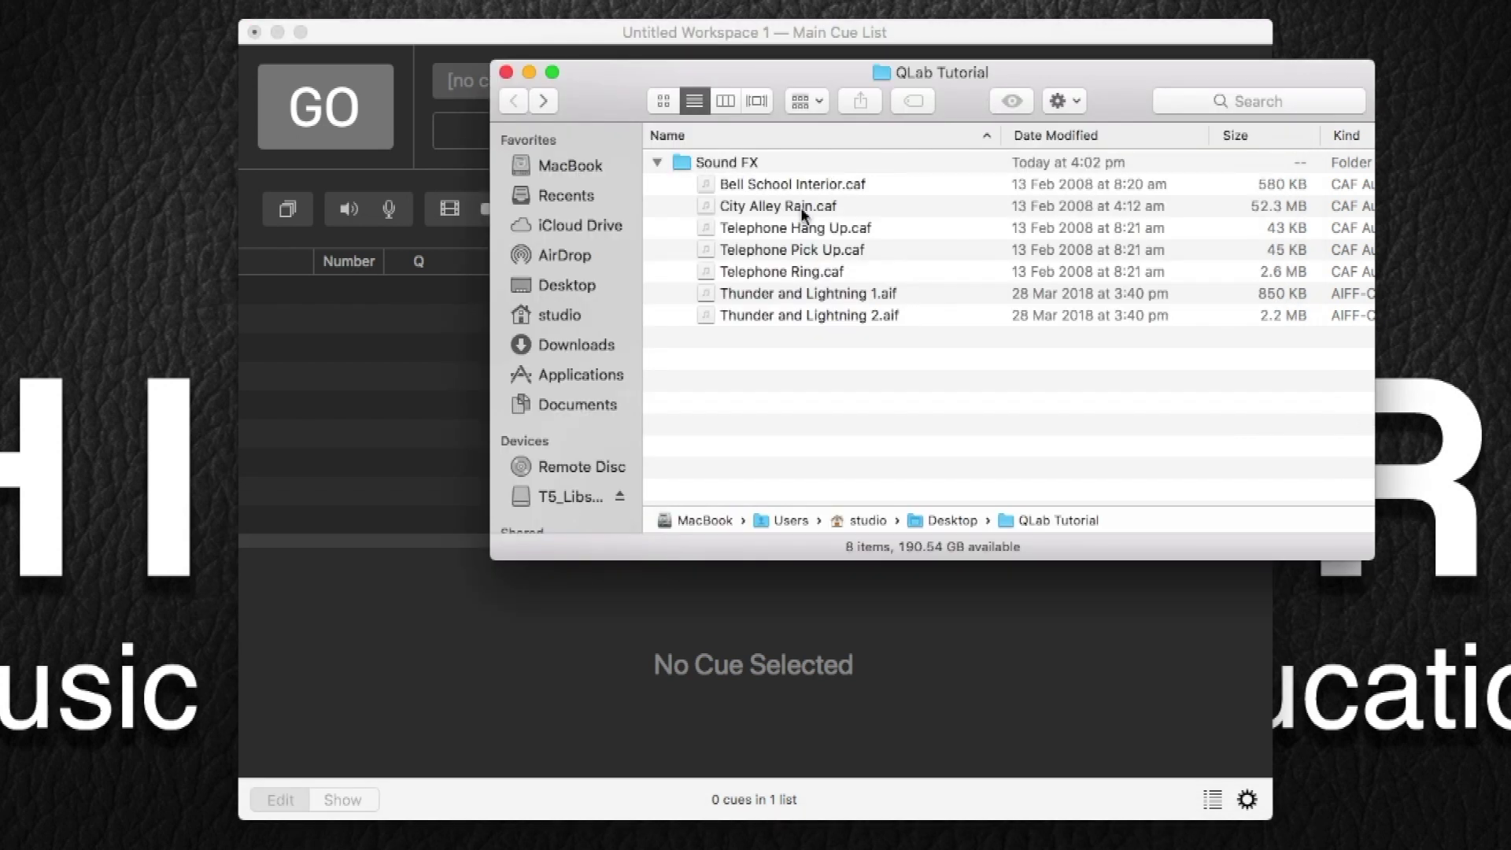
left_click_drag(769, 274, 368, 314)
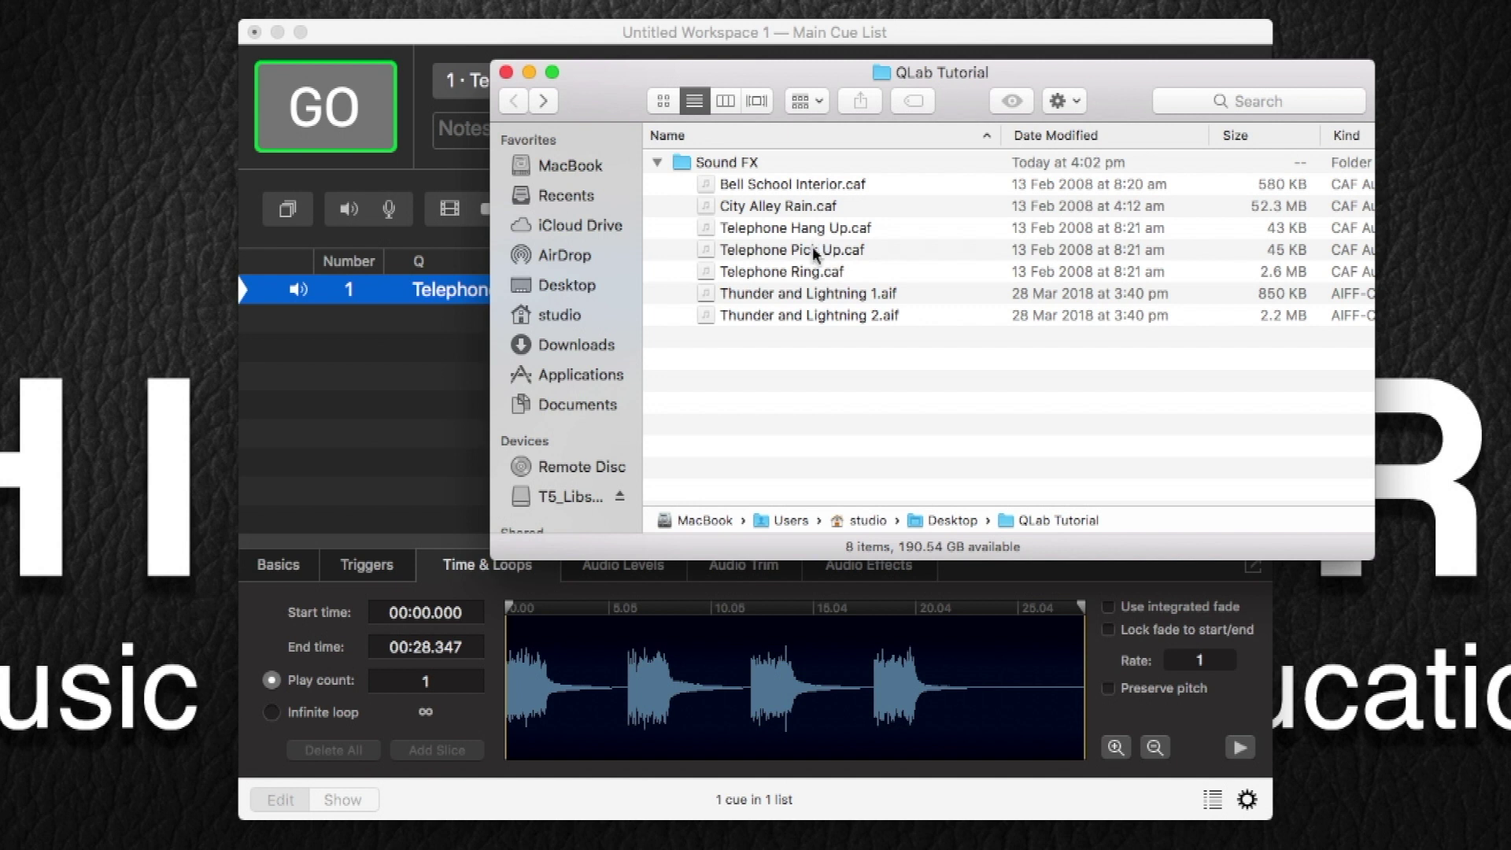
left_click_drag(814, 252, 405, 432)
left_click(407, 437)
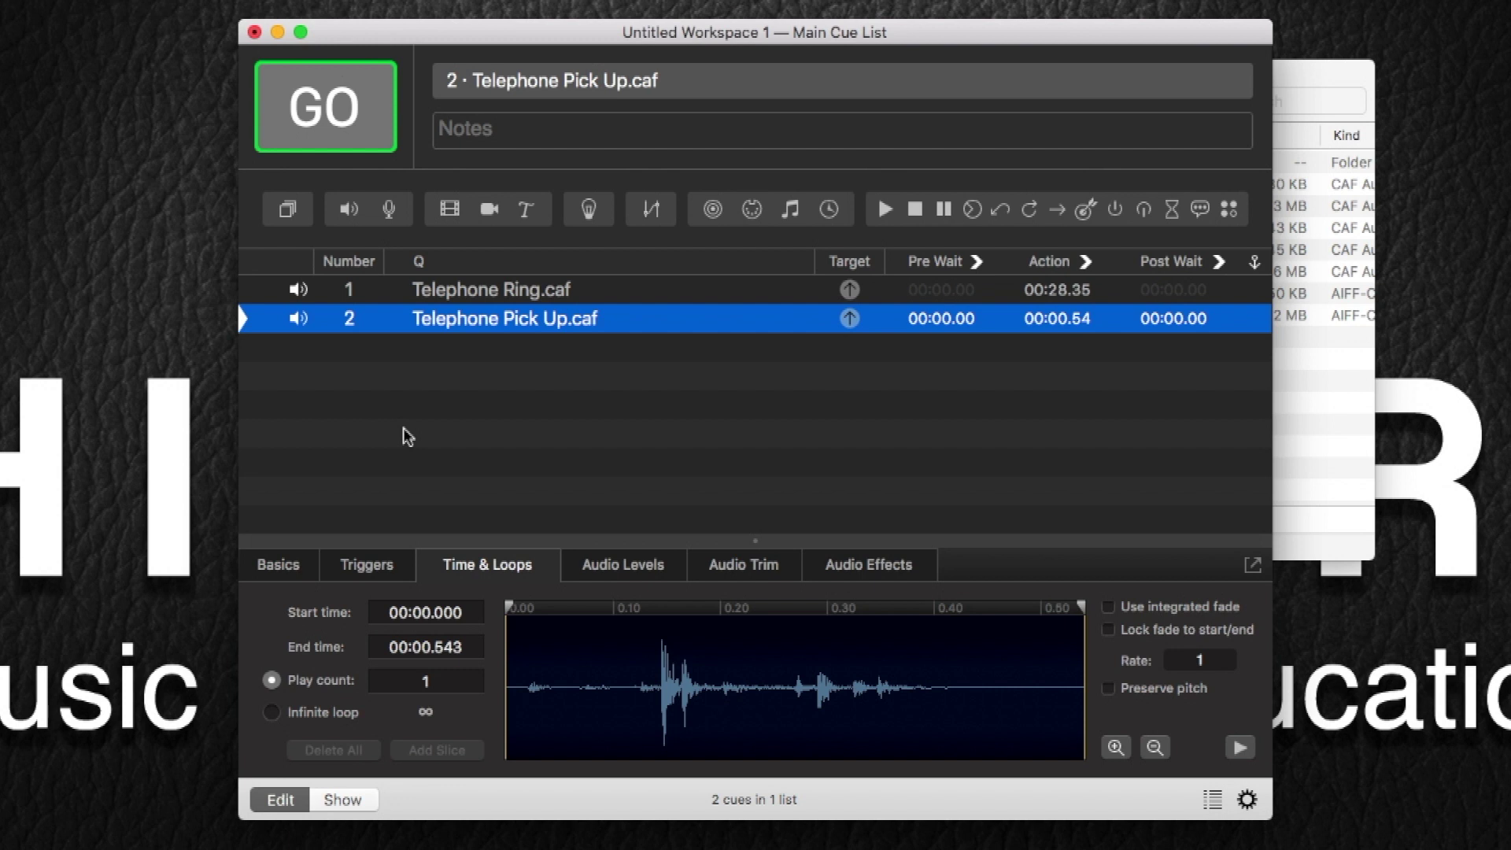
Test the ring and pick-up cues, then insert a stop cue between them
left_click(600, 298)
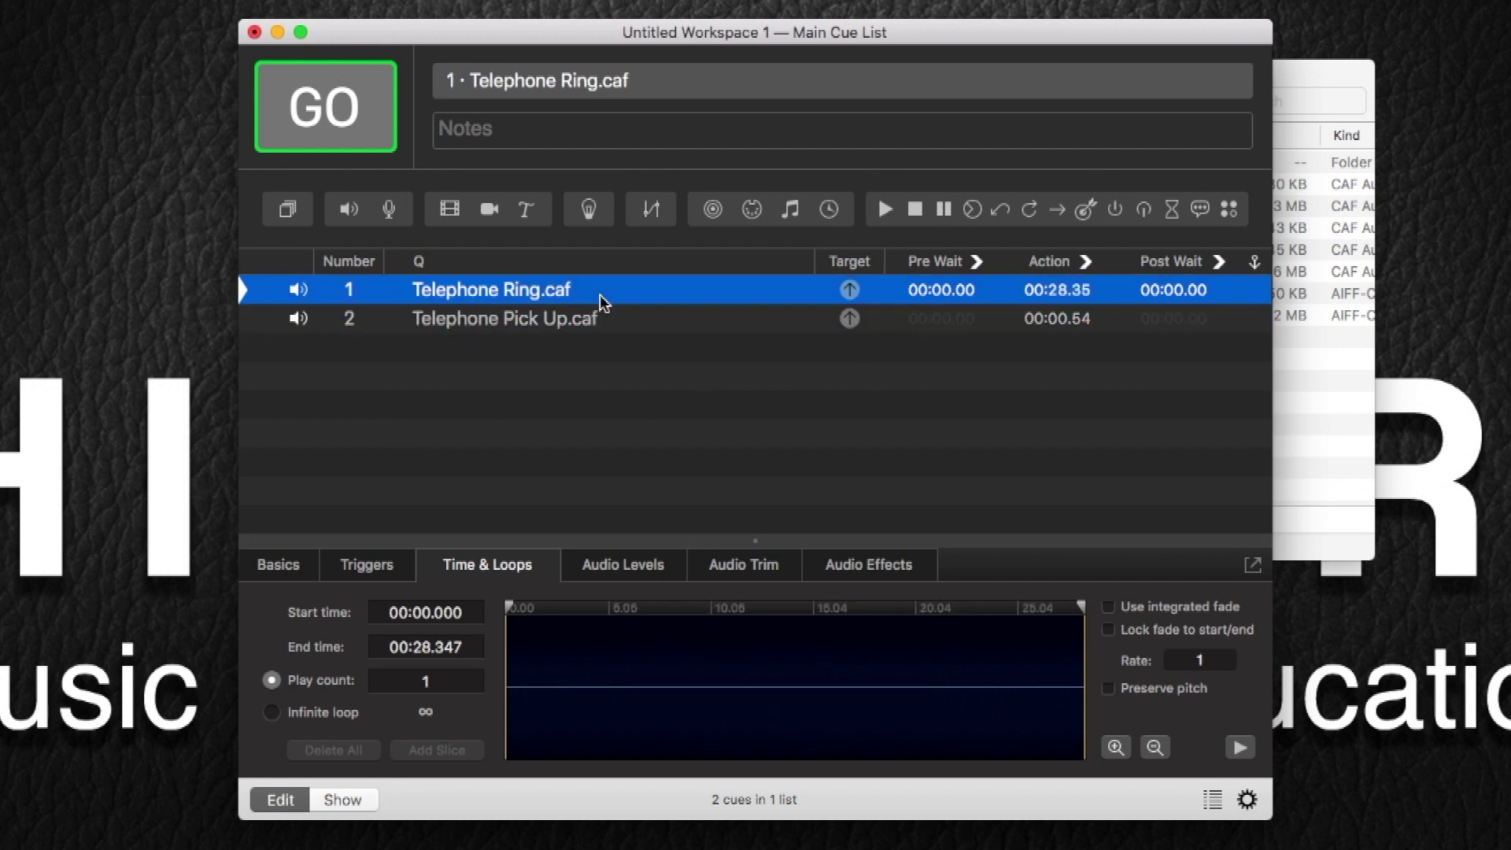
key("space")
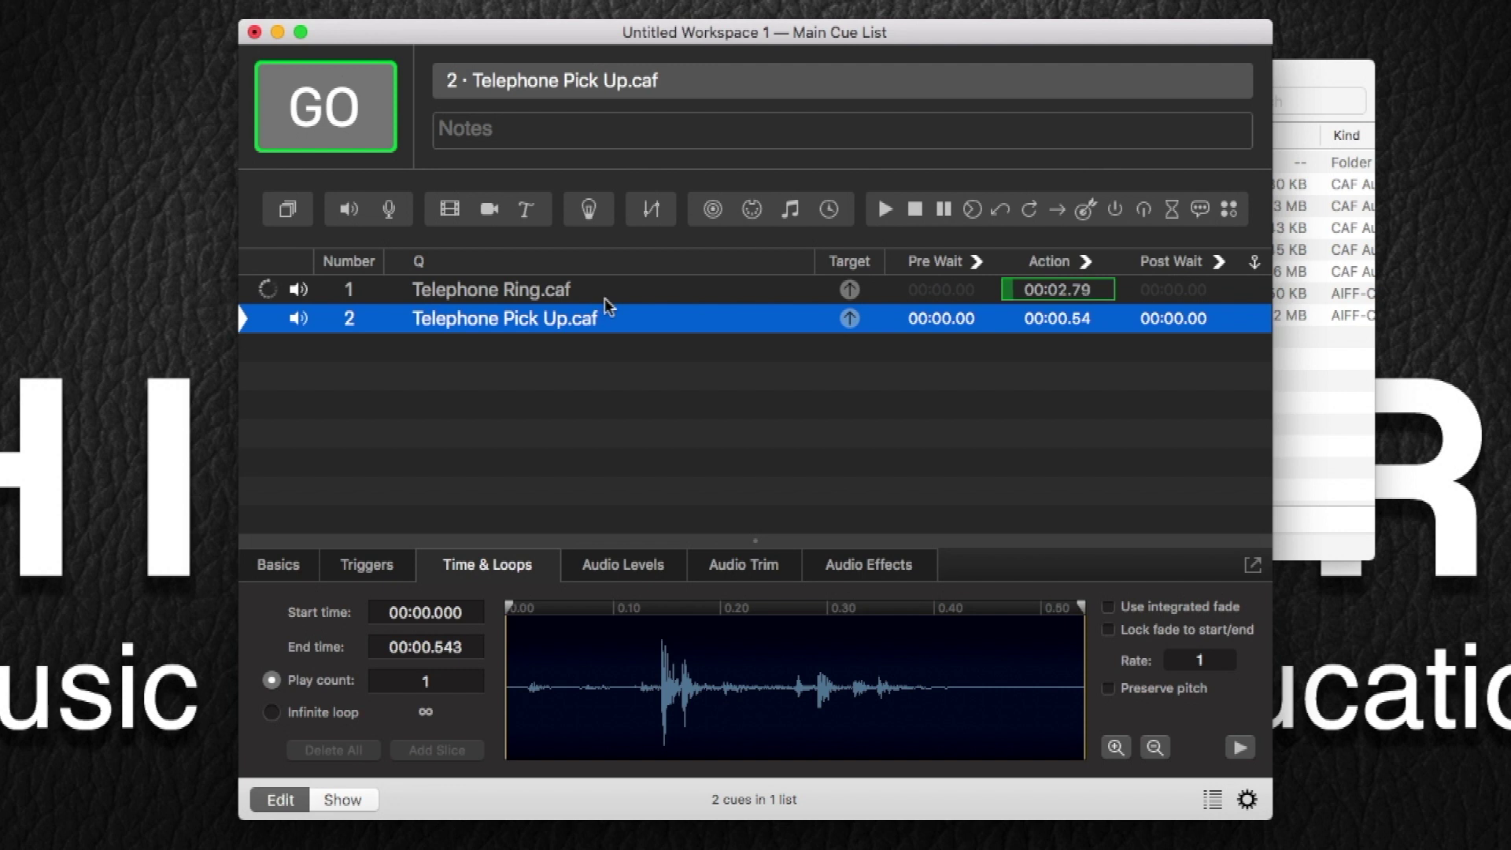
key("Escape")
key("space")
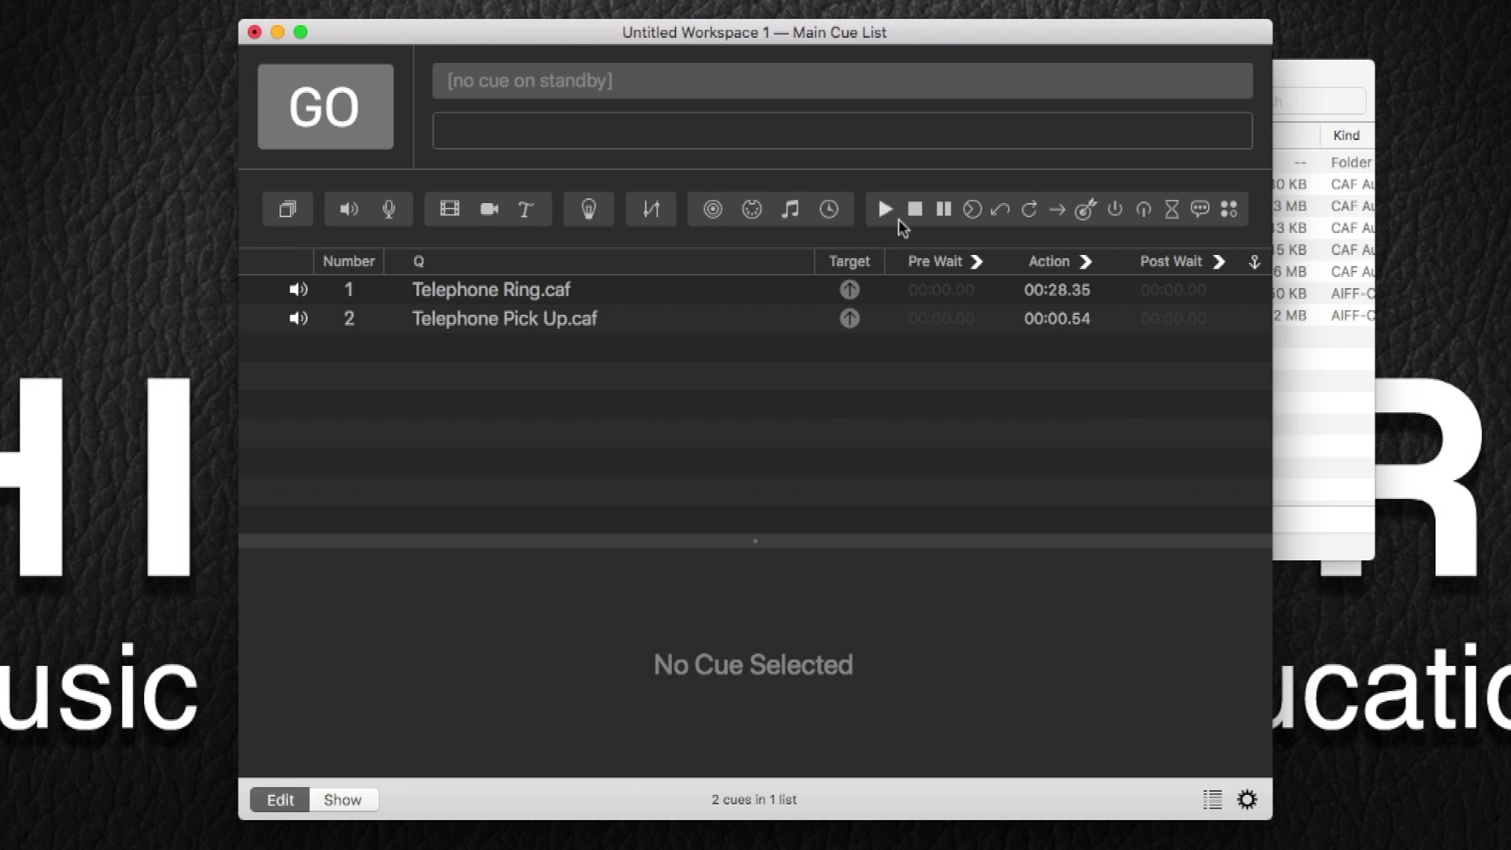
left_click_drag(913, 208, 537, 288)
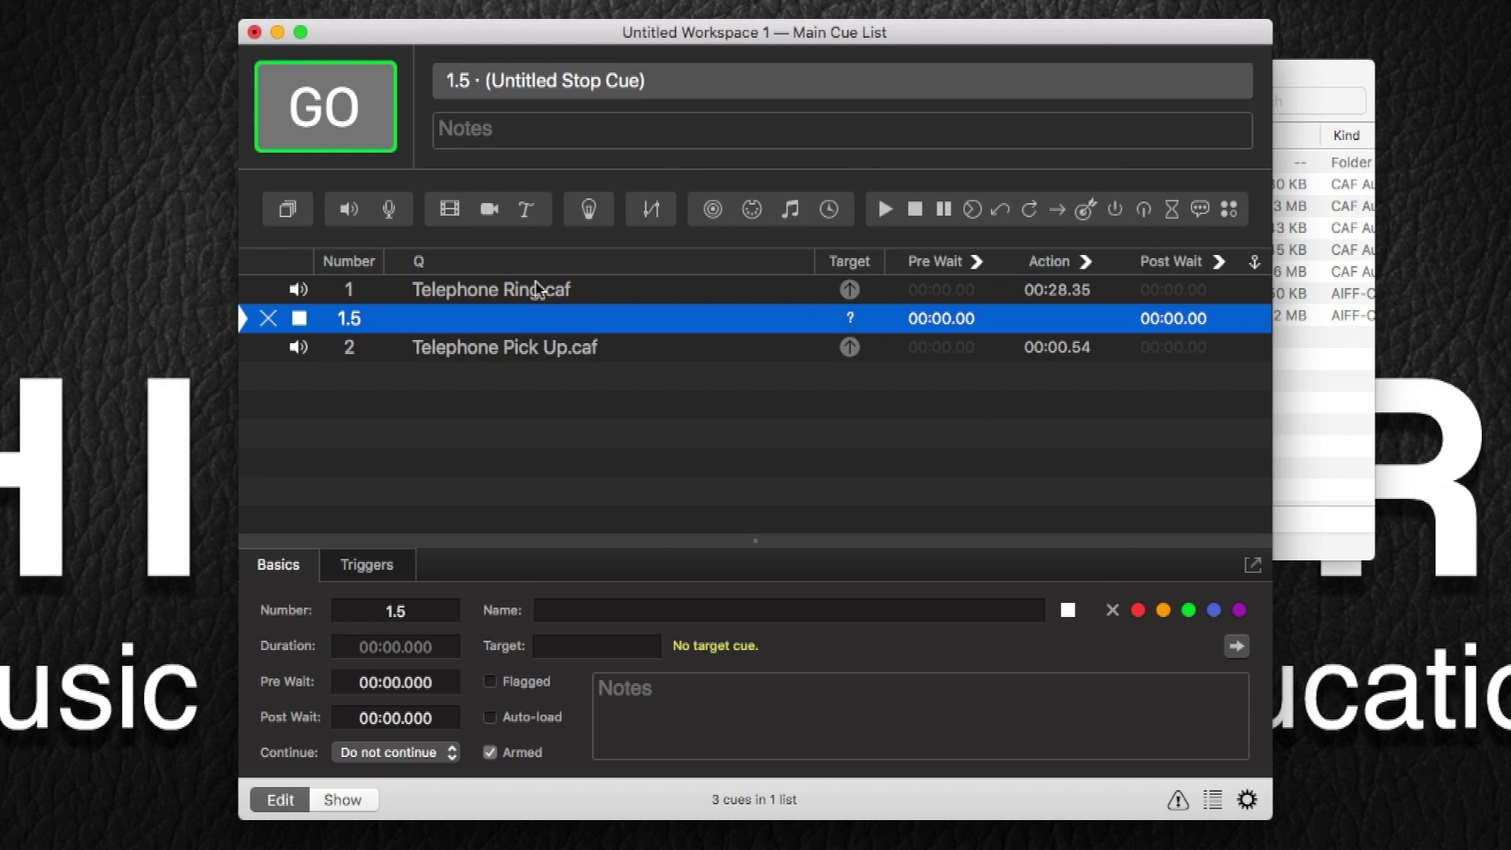
Make stop cue 1.5 target Telephone Ring and set it to auto-continue
left_click_drag(493, 290, 583, 318)
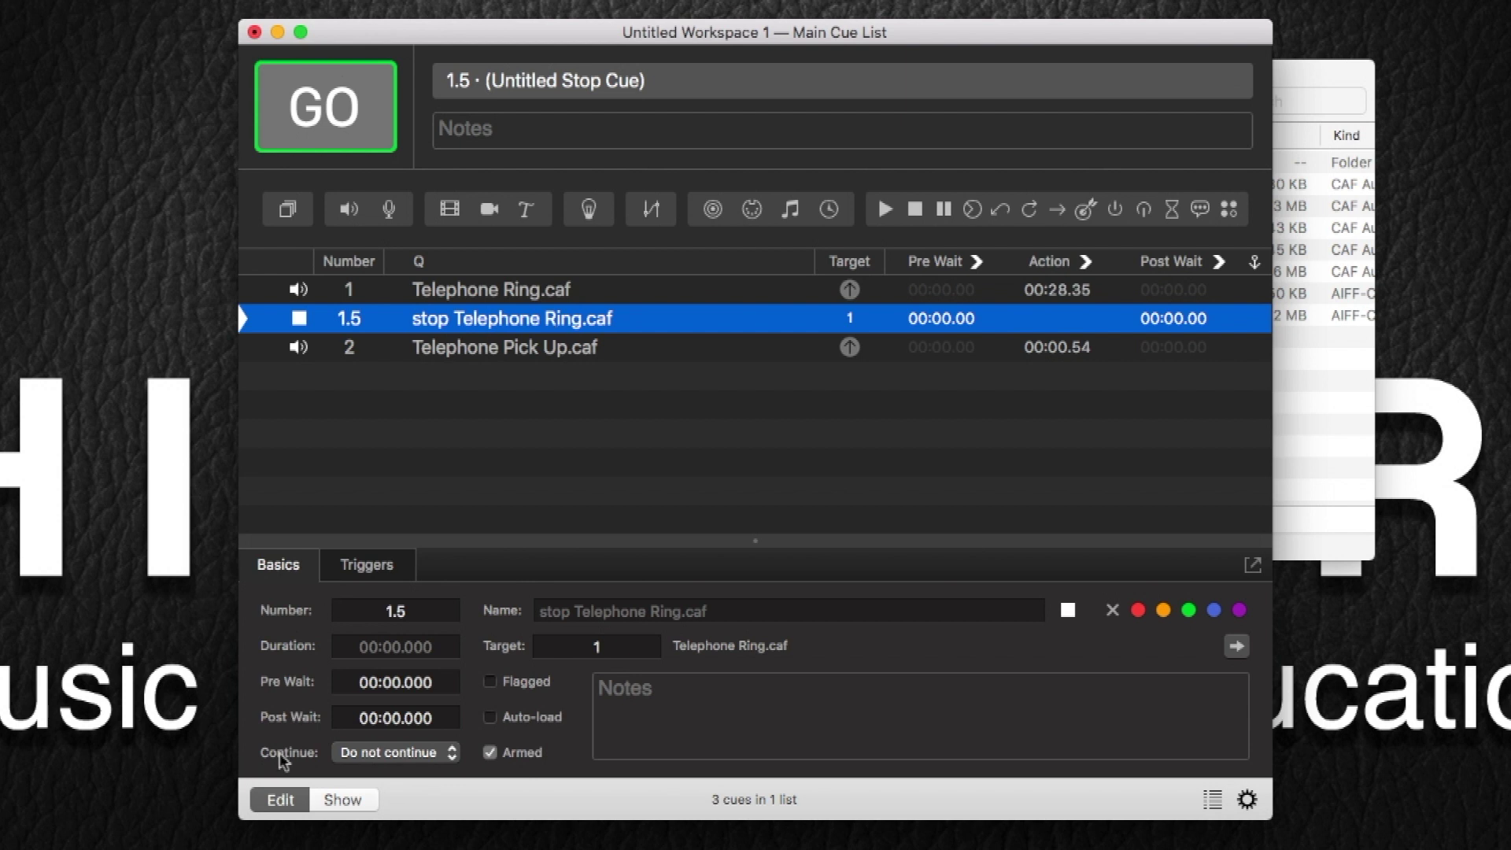
left_click(378, 757)
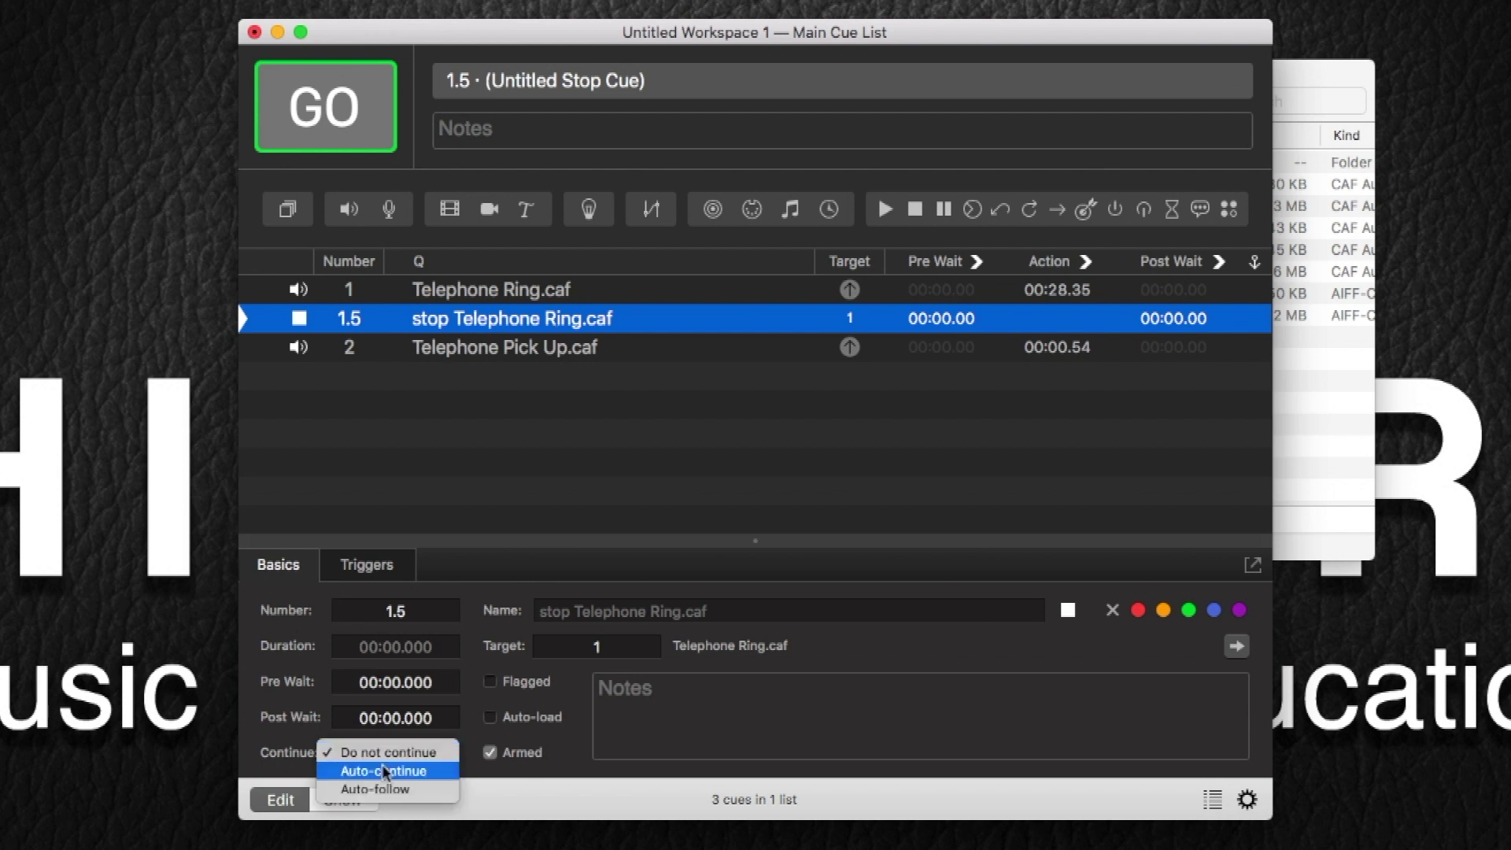
left_click(385, 771)
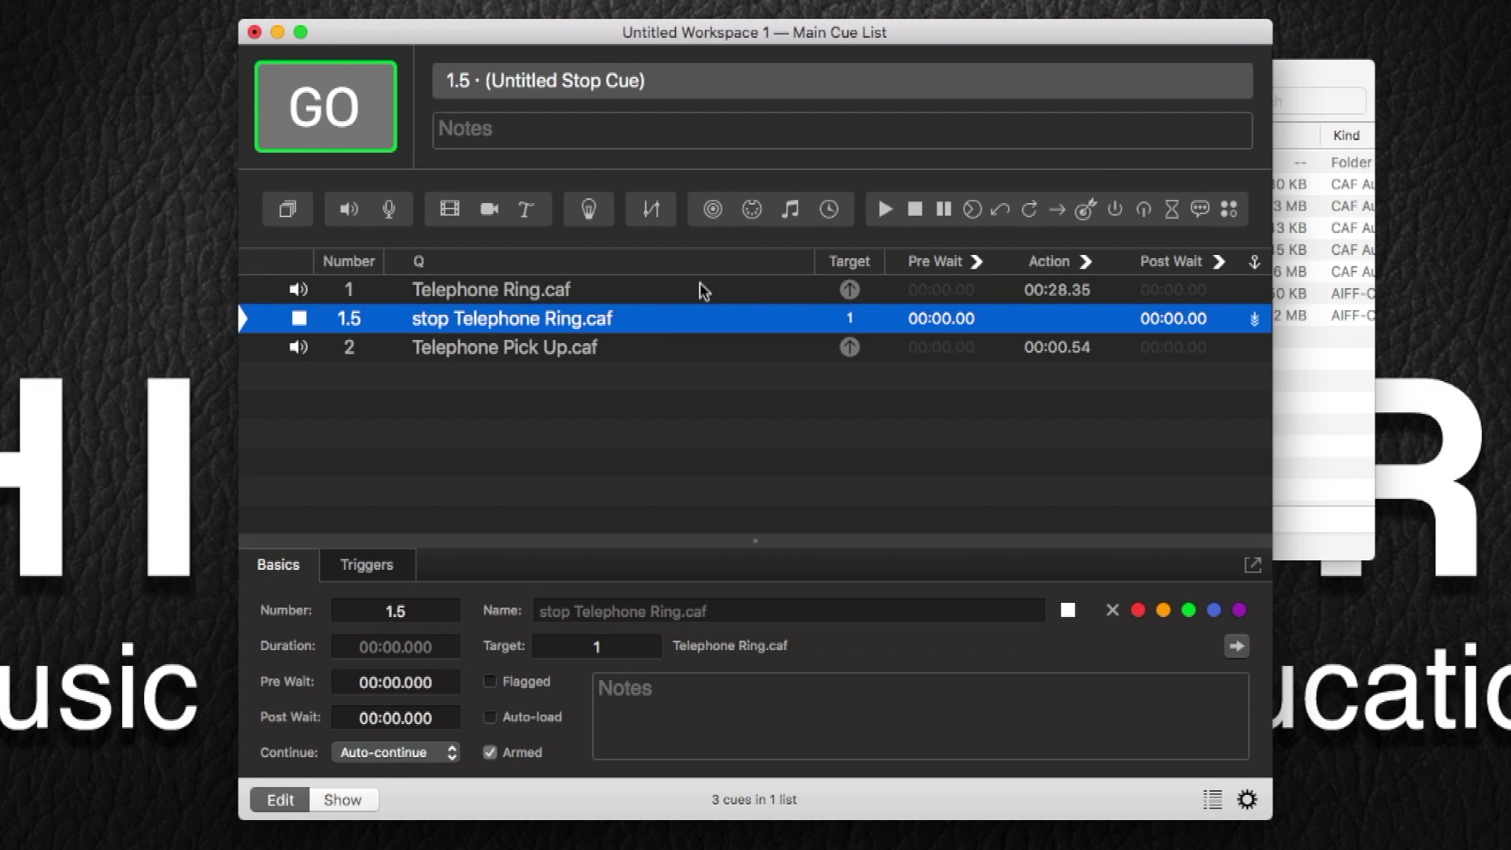
Run Telephone Ring from cue 1 and fire the stop cue to end the ringing
left_click(601, 295)
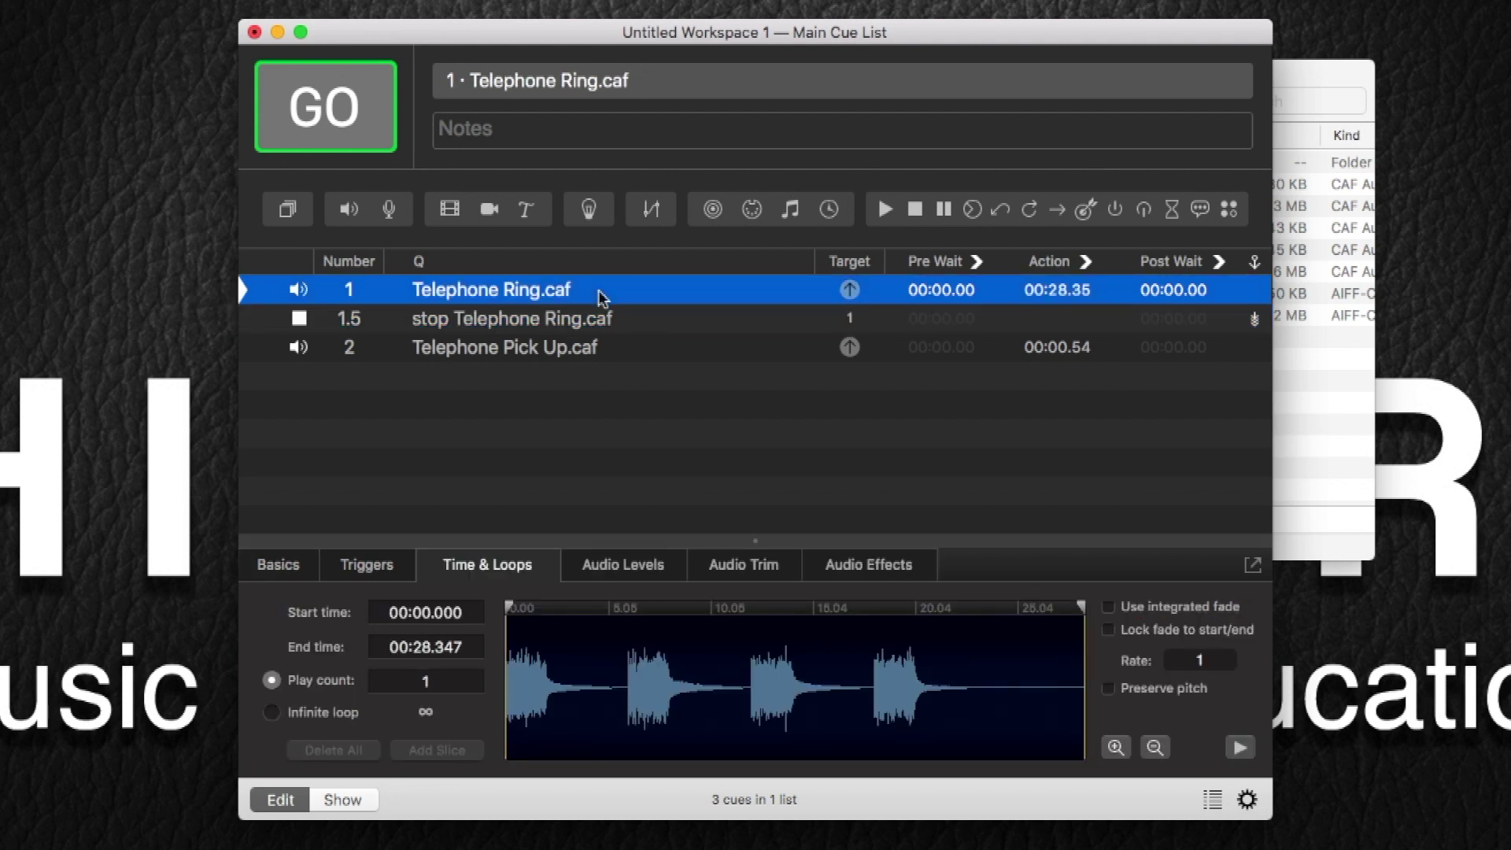
key("space")
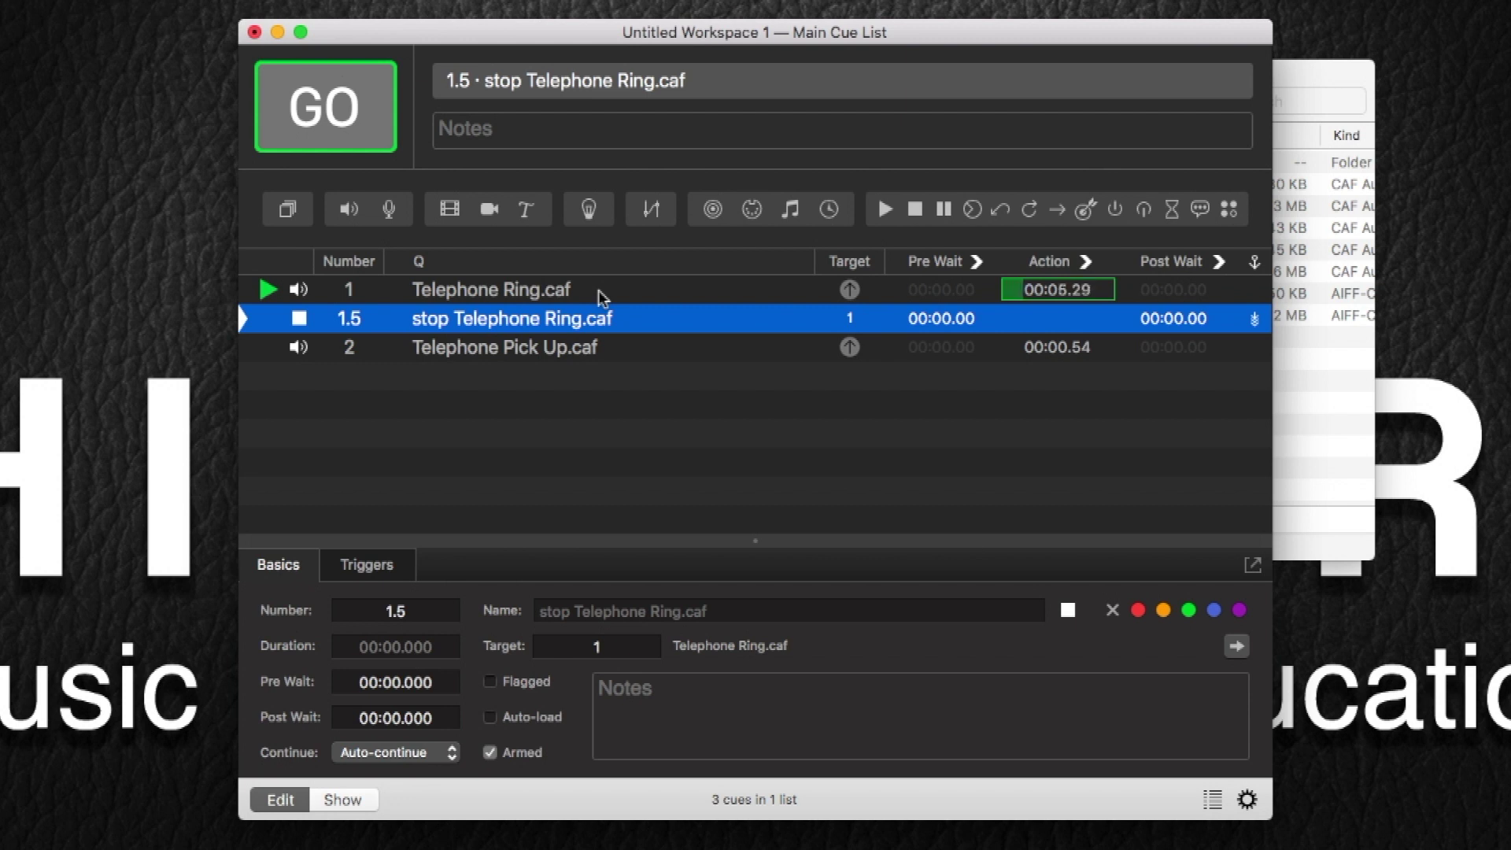
key("space")
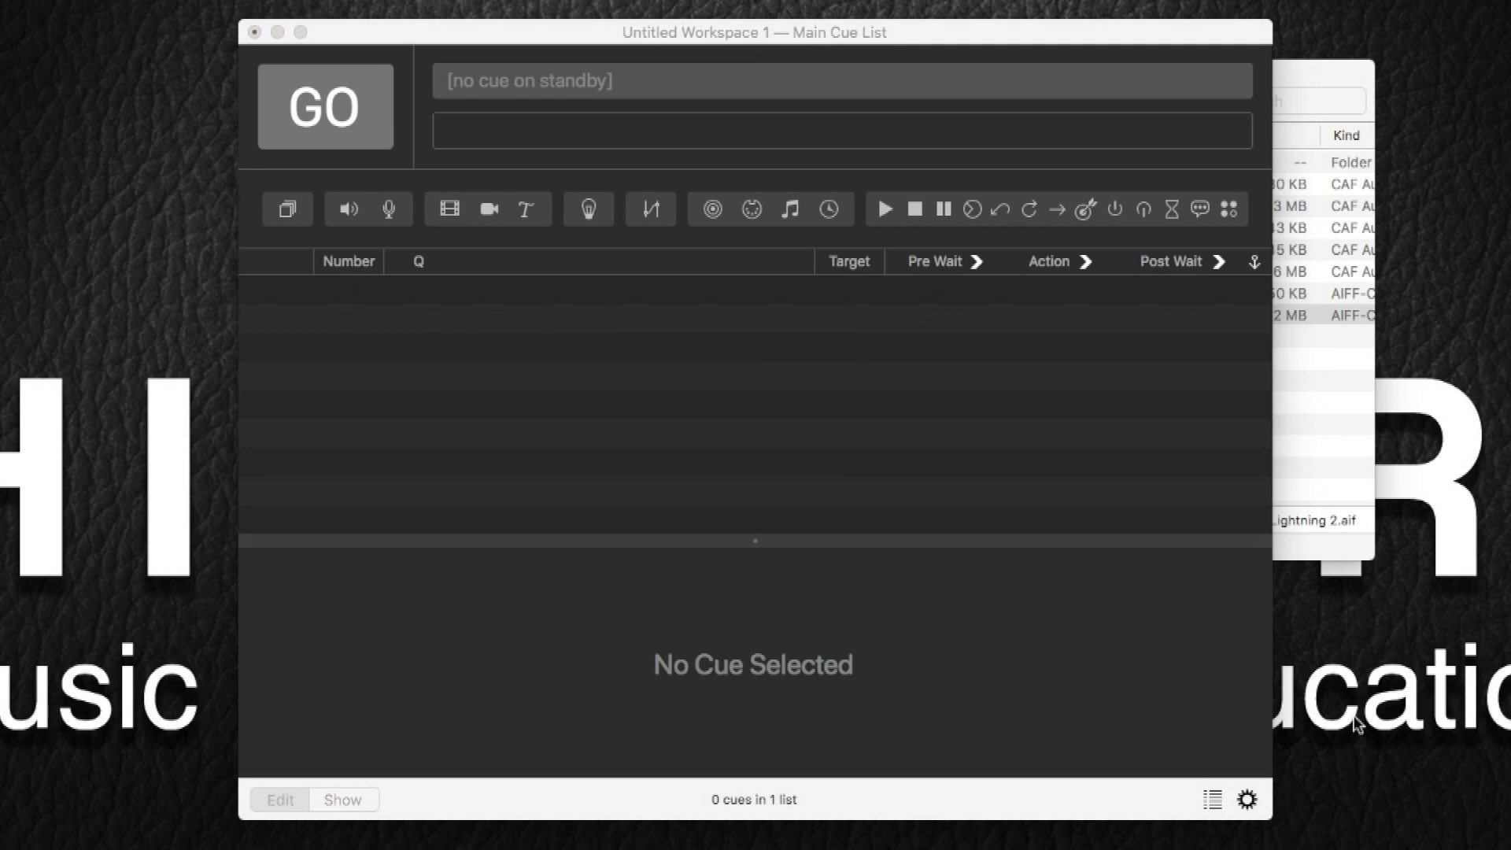
Add Thunder and Lightning 2.aif as a new cue and play it
left_click(564, 370)
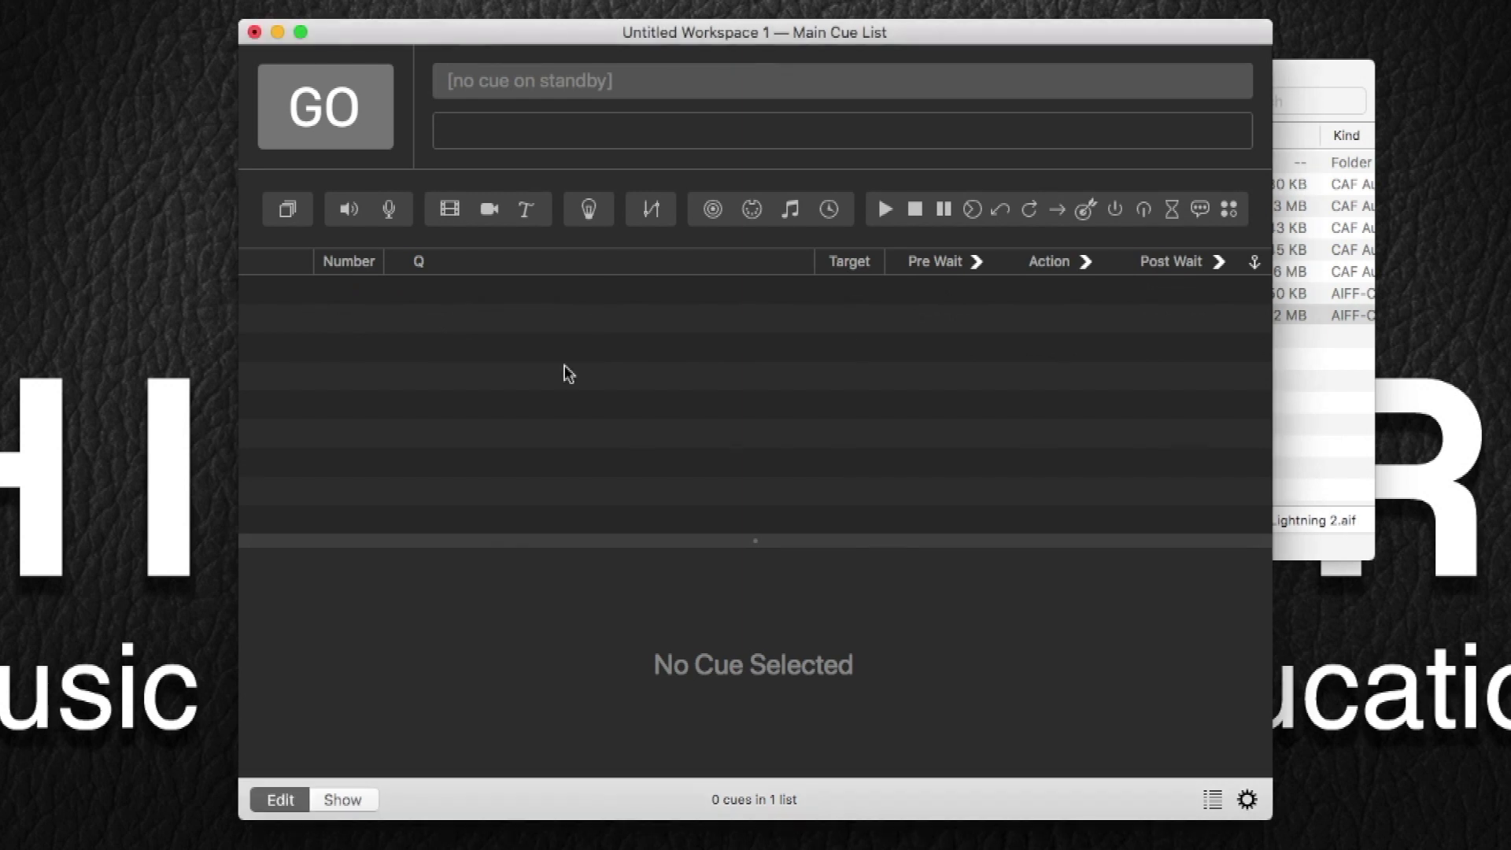
left_click(1303, 453)
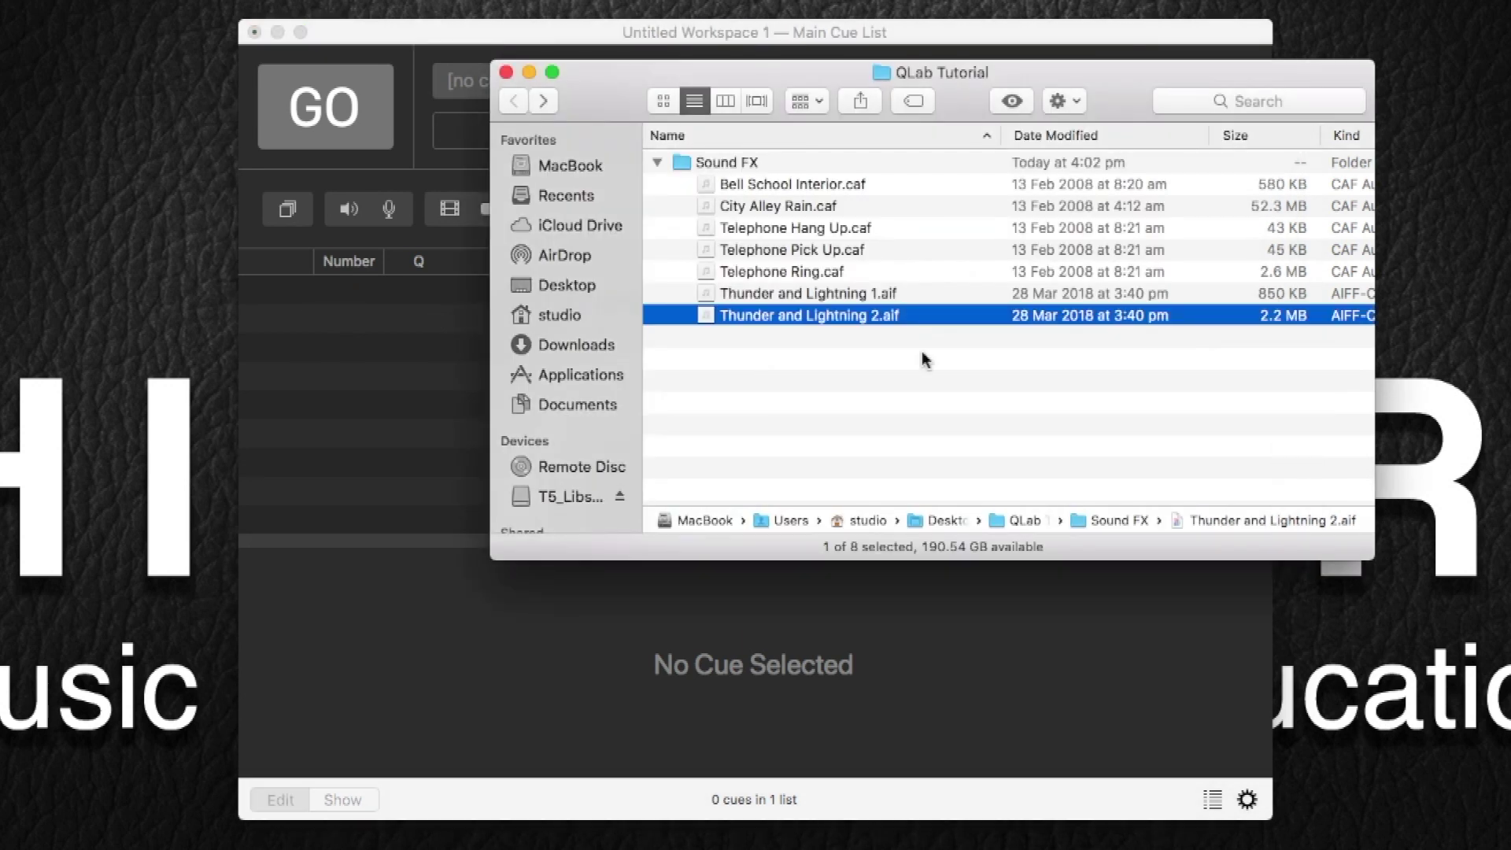
left_click_drag(825, 323, 381, 371)
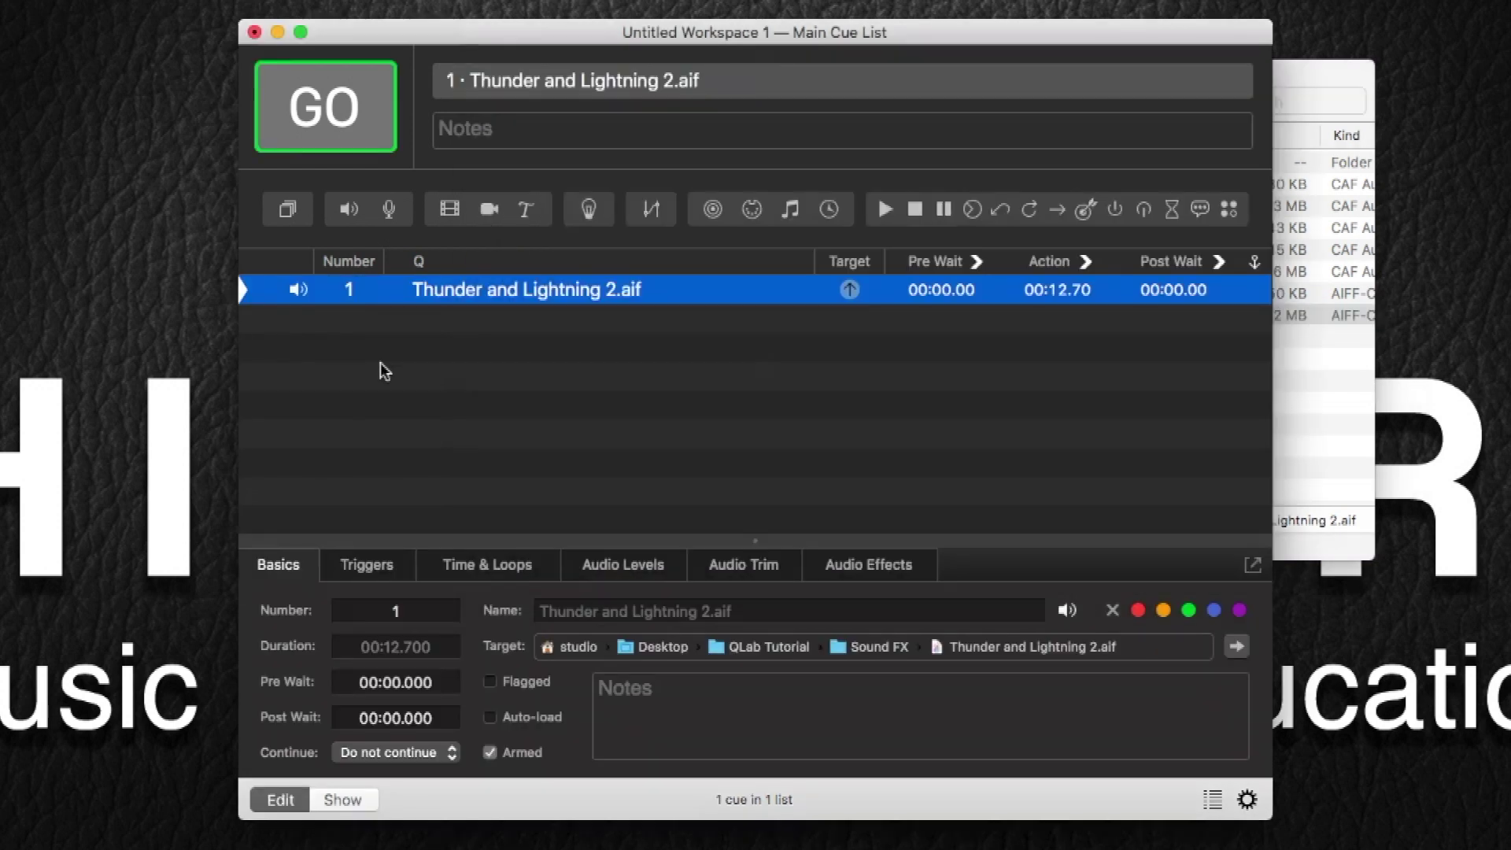
left_click(318, 124)
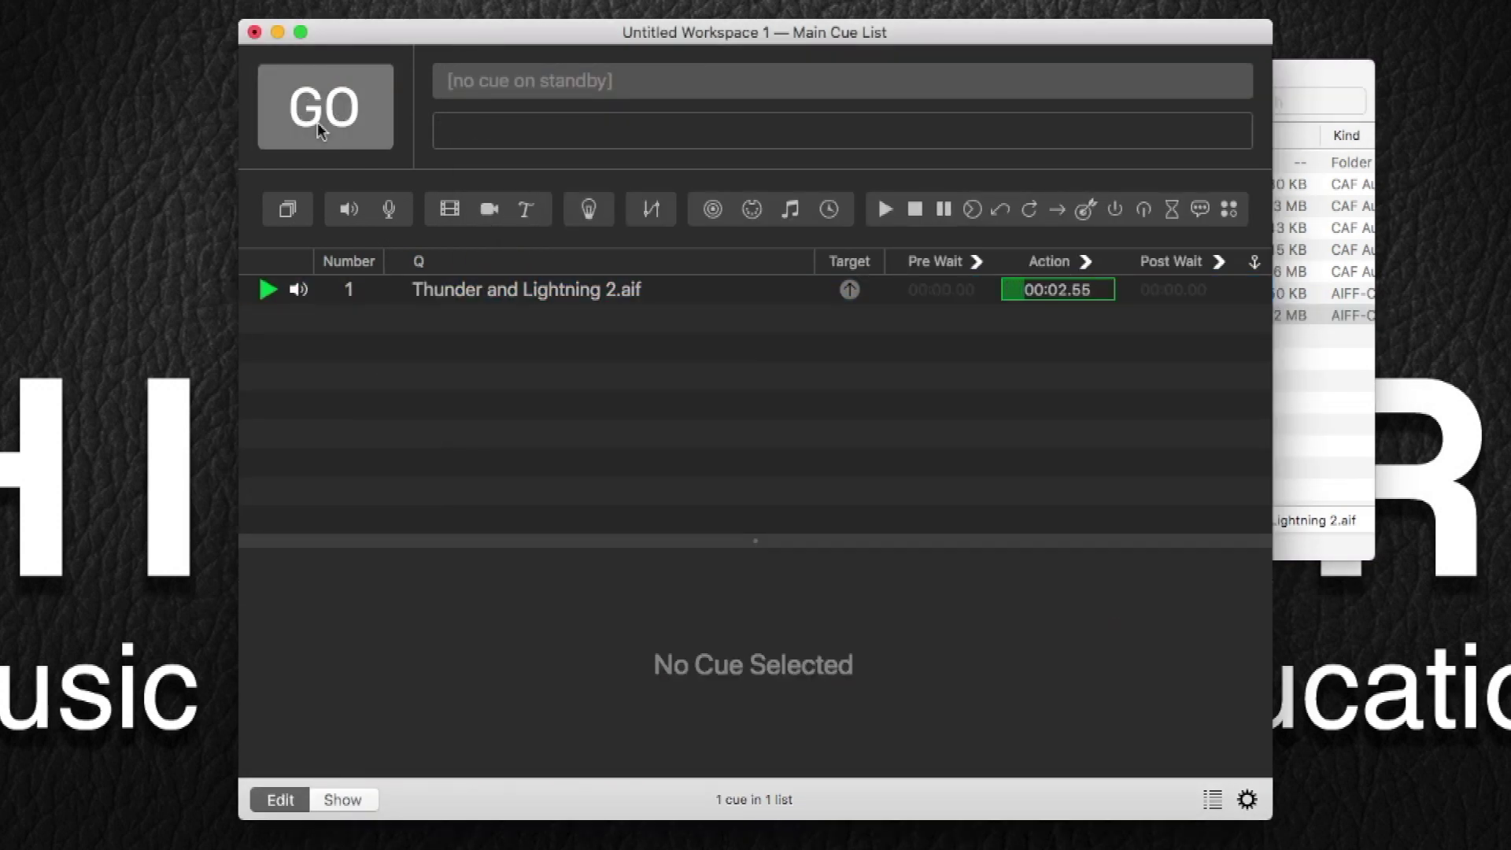
Add City Alley Rain.caf as cue 2, set cue 1 to Auto-continue, and test both
left_click(1332, 456)
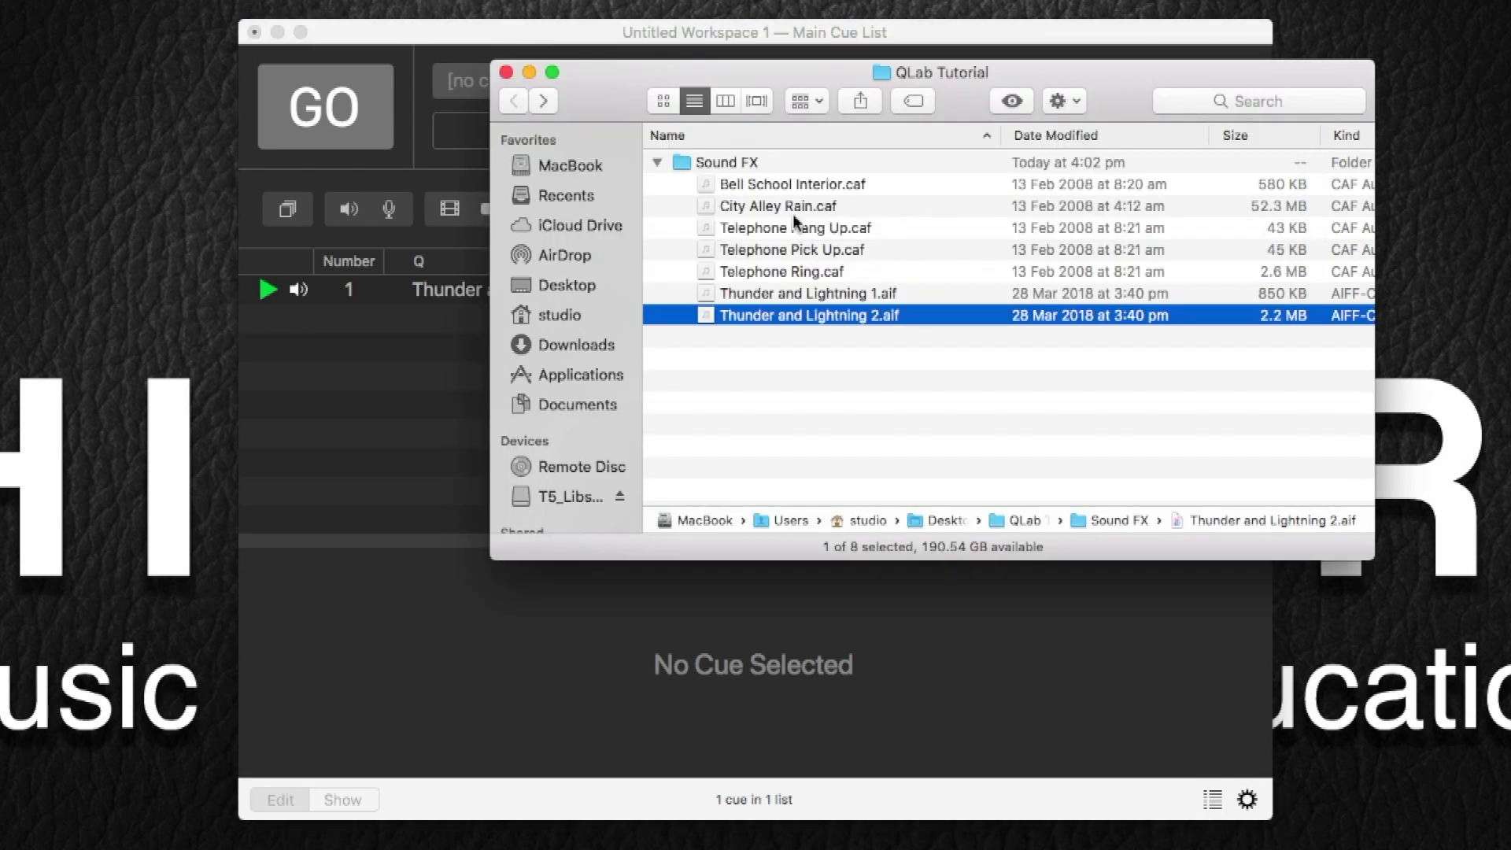
left_click_drag(771, 218, 417, 370)
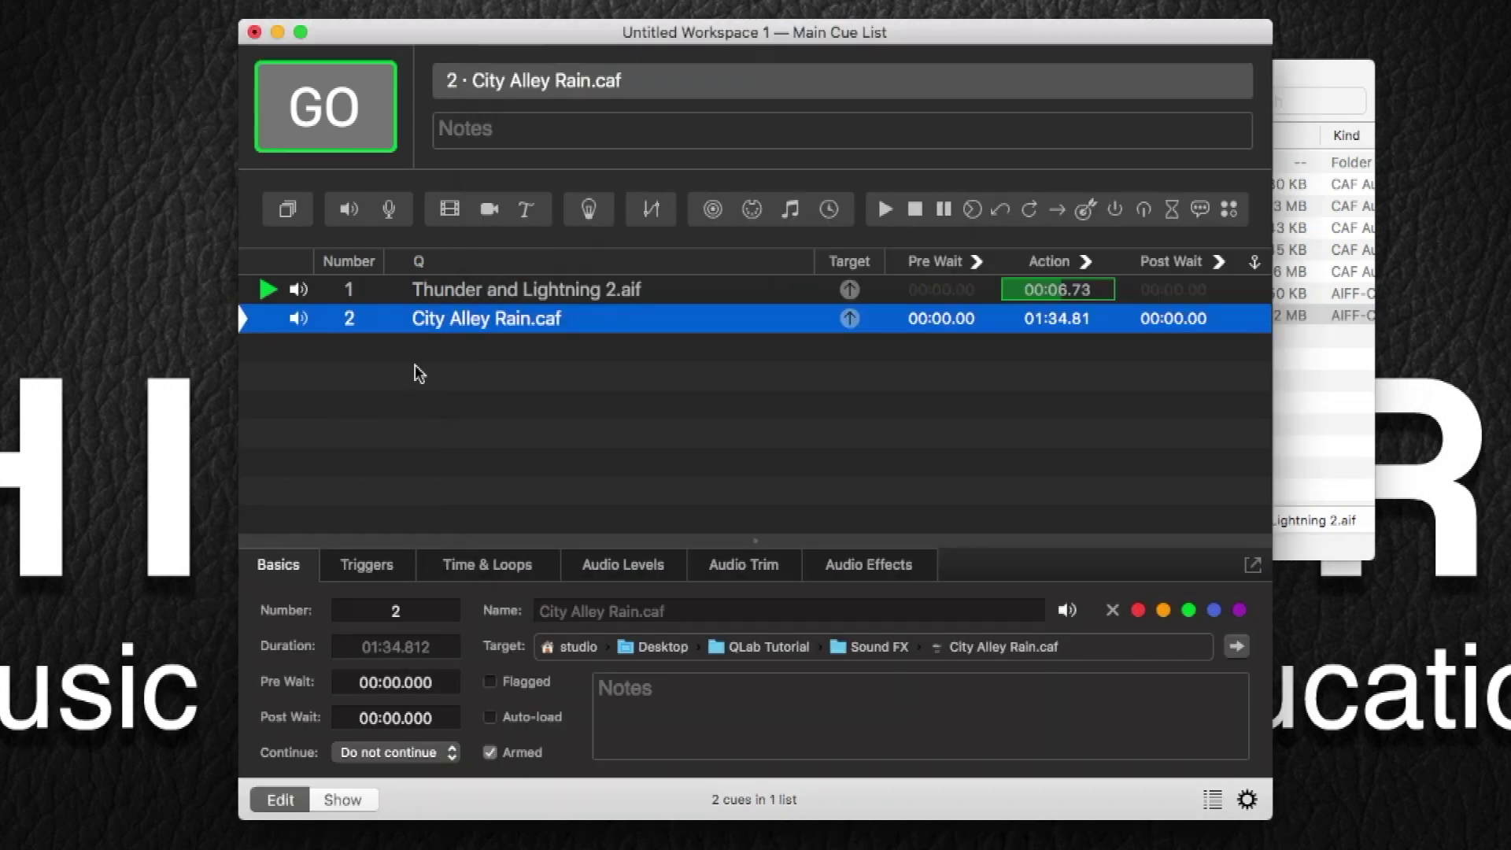
left_click(445, 284)
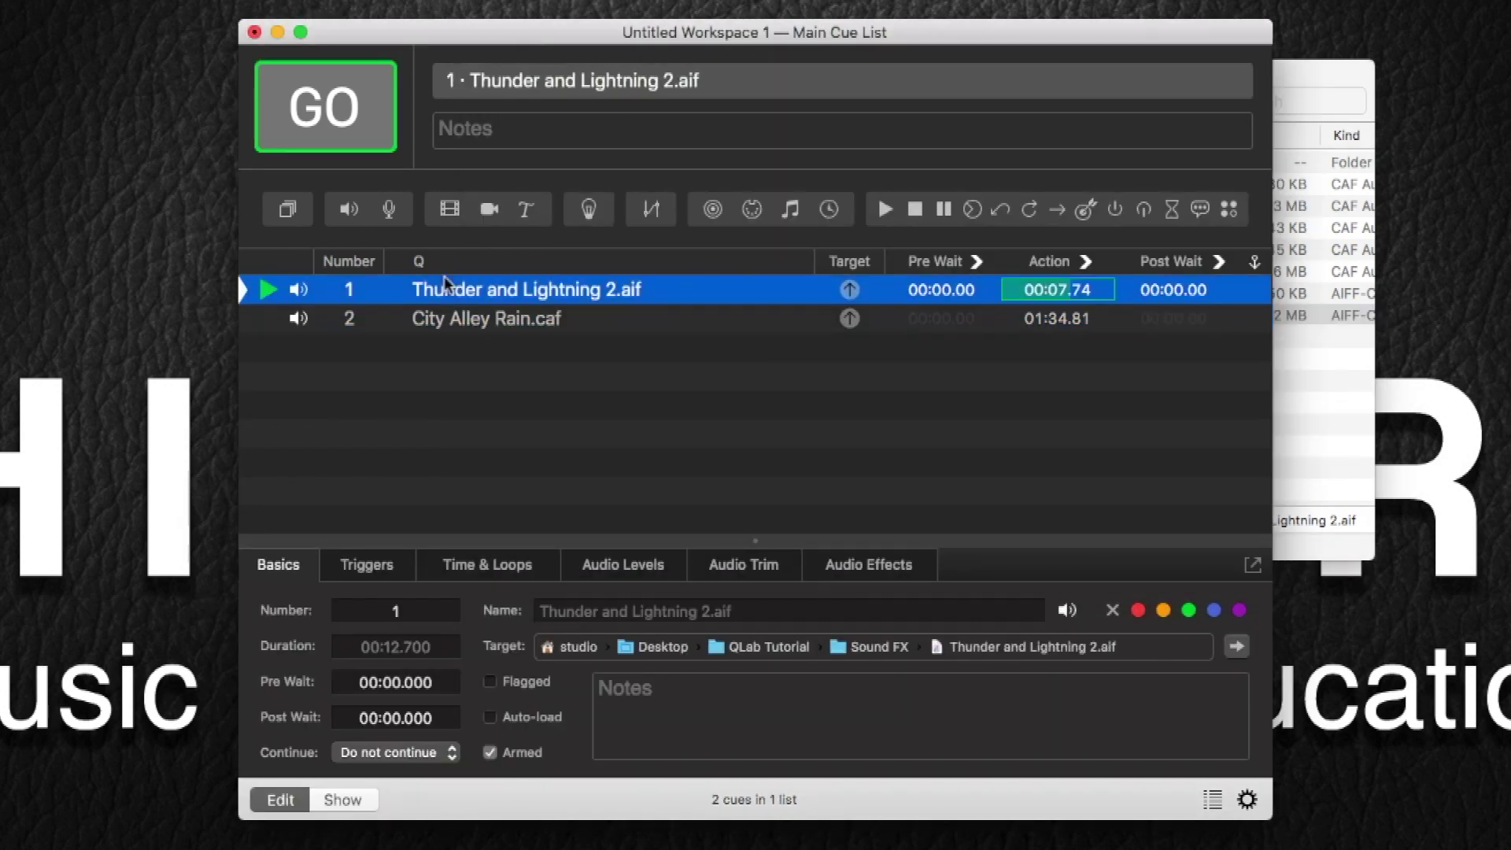
left_click(414, 751)
left_click(417, 773)
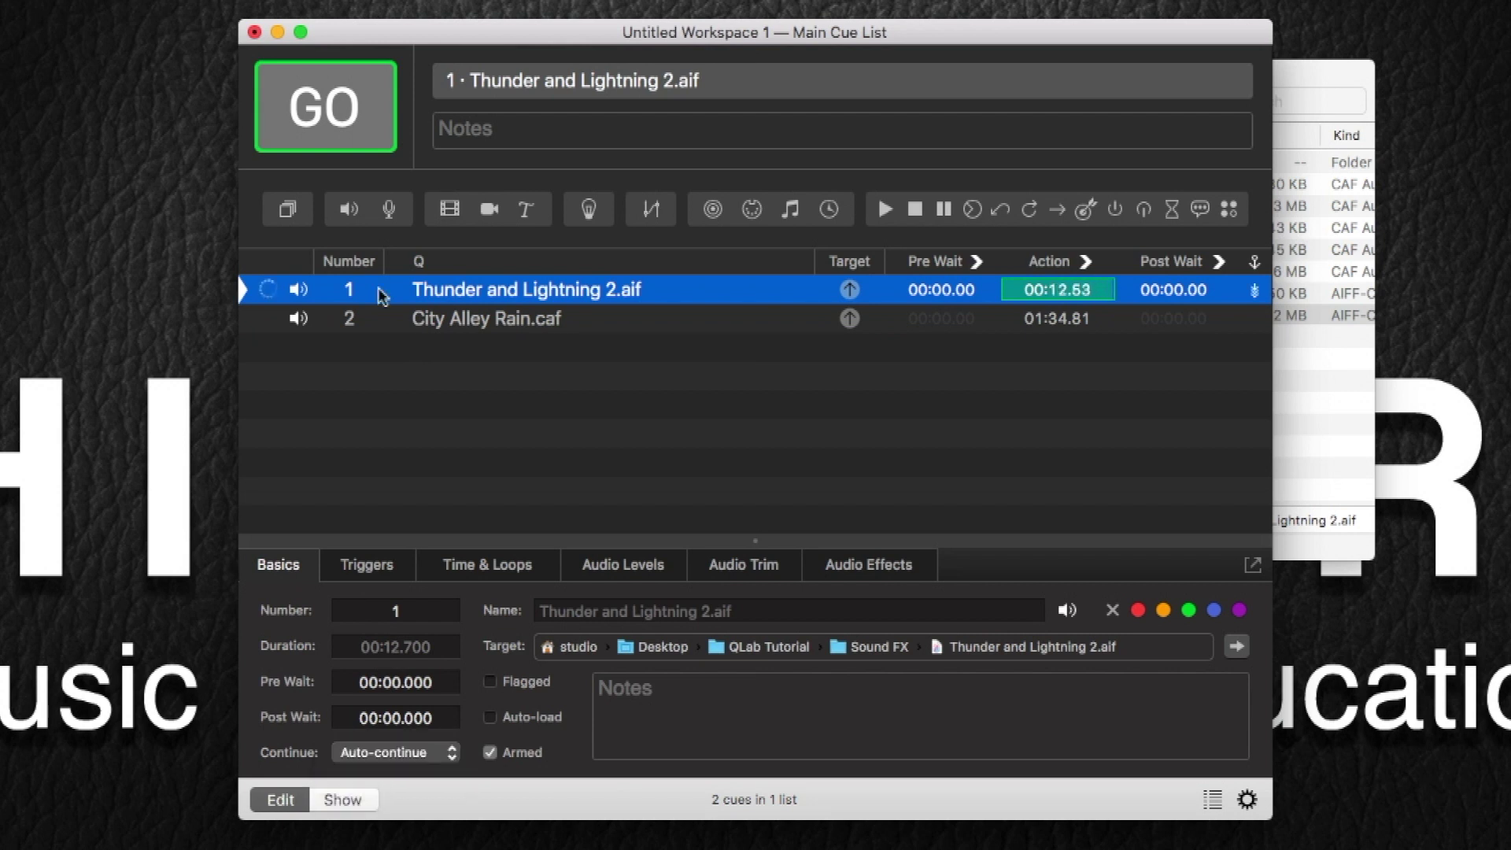
left_click(329, 70)
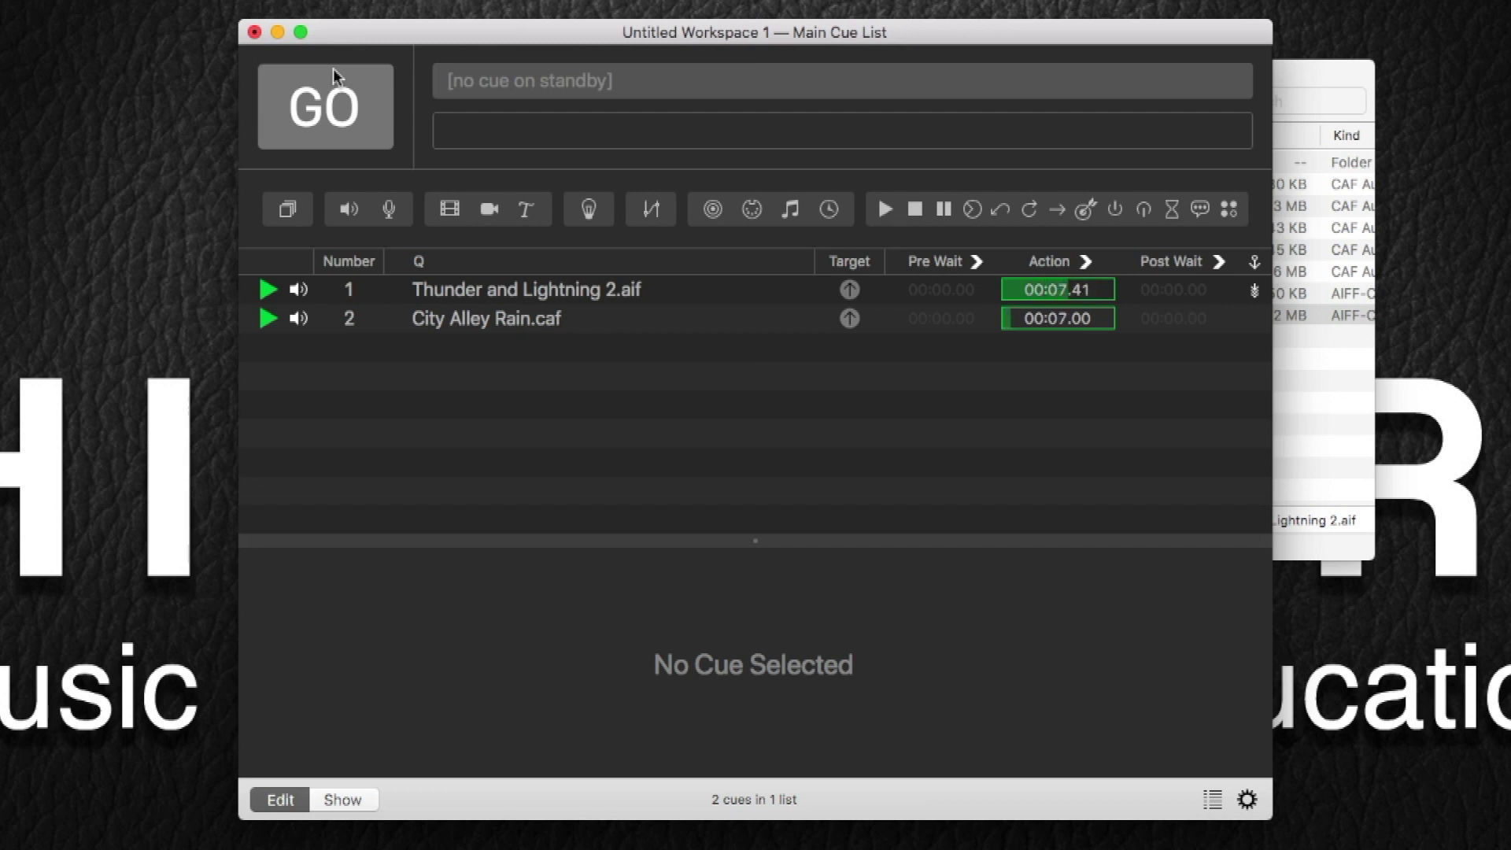
Add Thunder and Lightning 1.aif as cue 3
left_click(1332, 389)
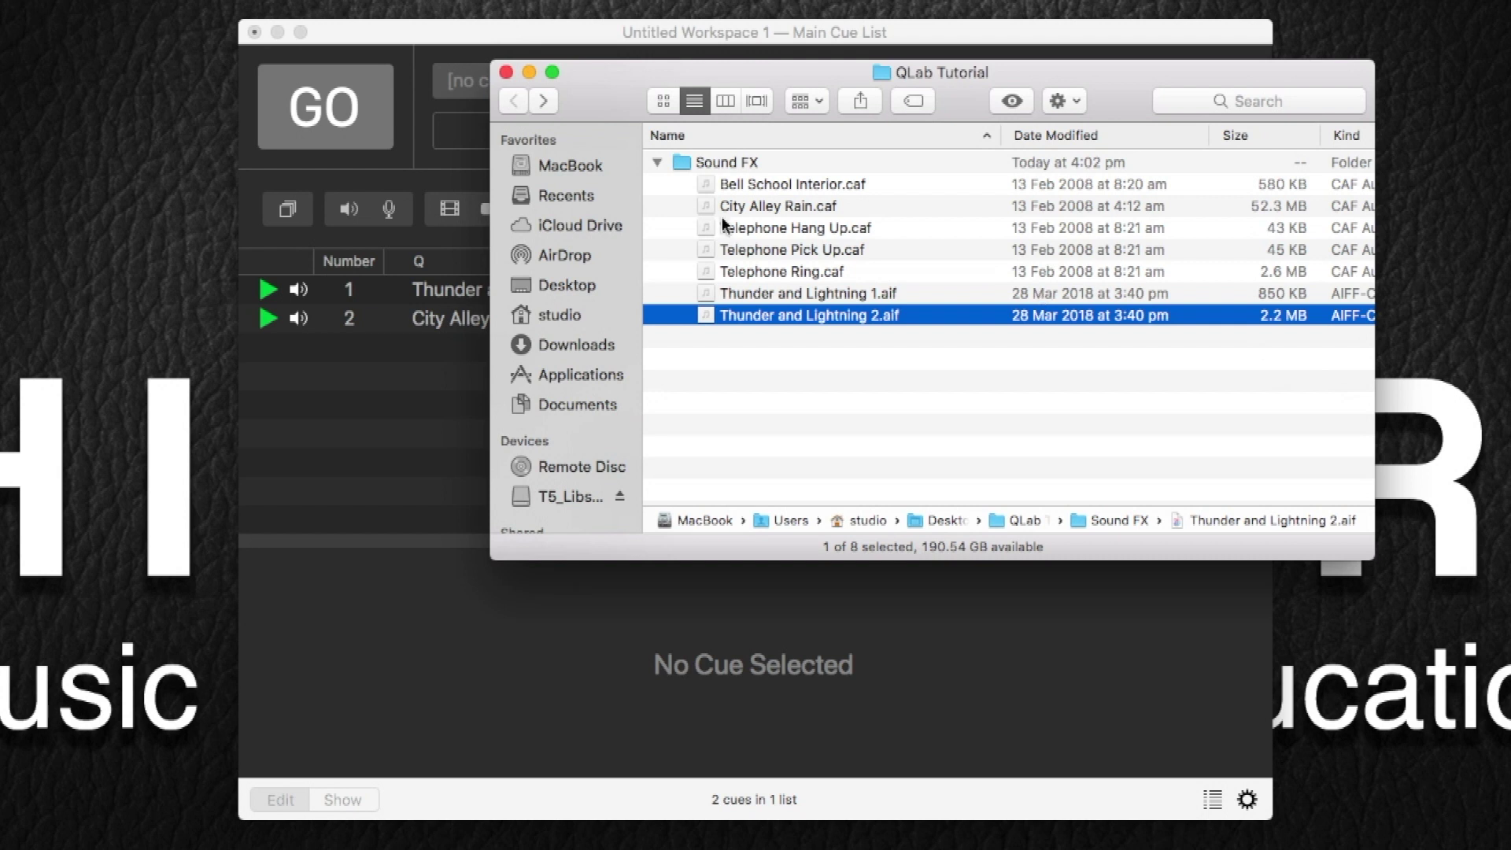
left_click(763, 293)
left_click_drag(763, 293, 429, 373)
left_click(417, 383)
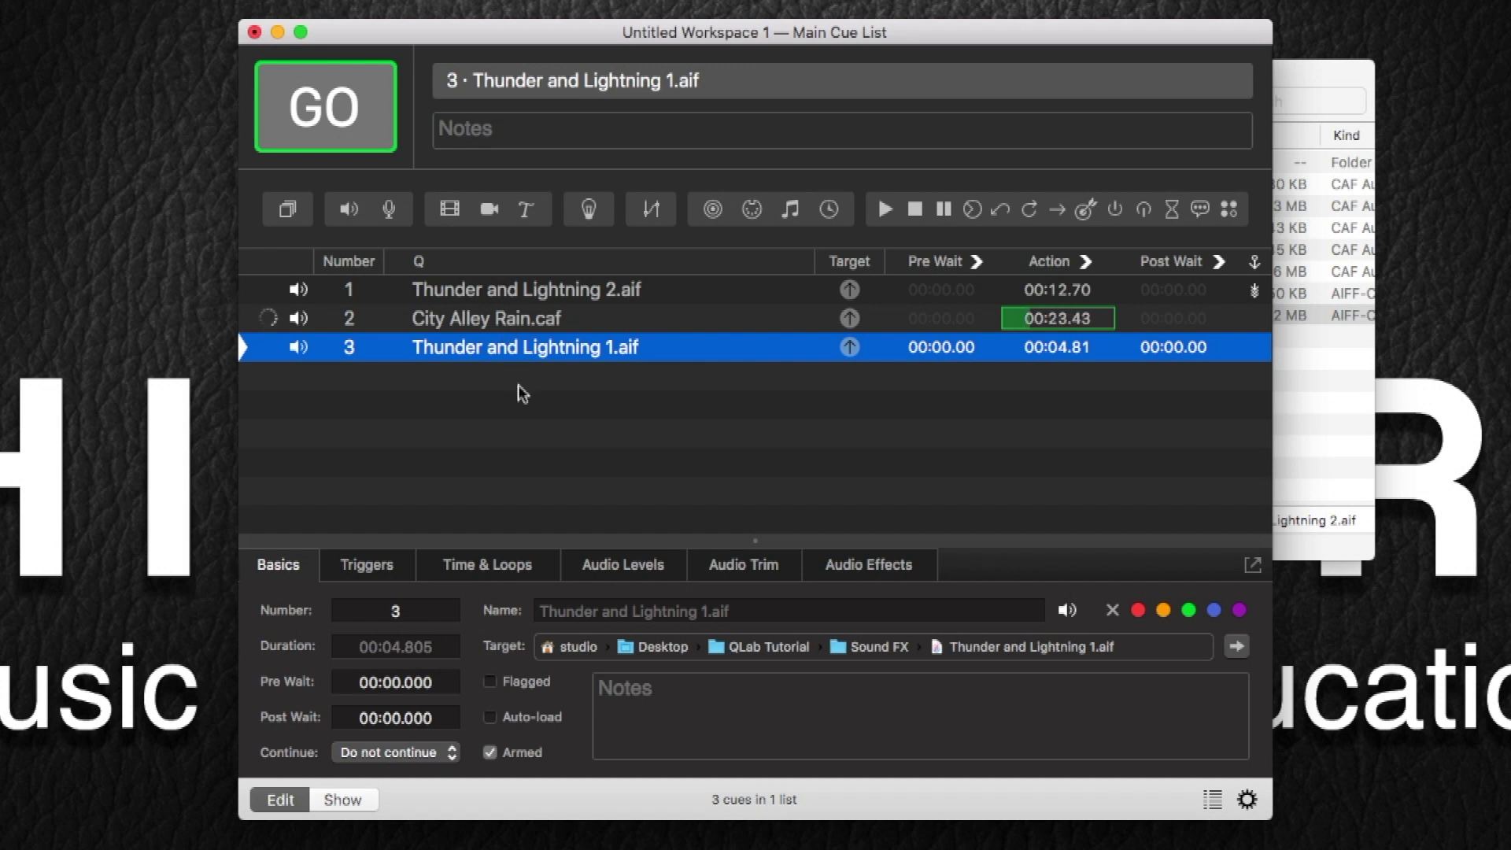
key("Escape")
left_click(496, 304)
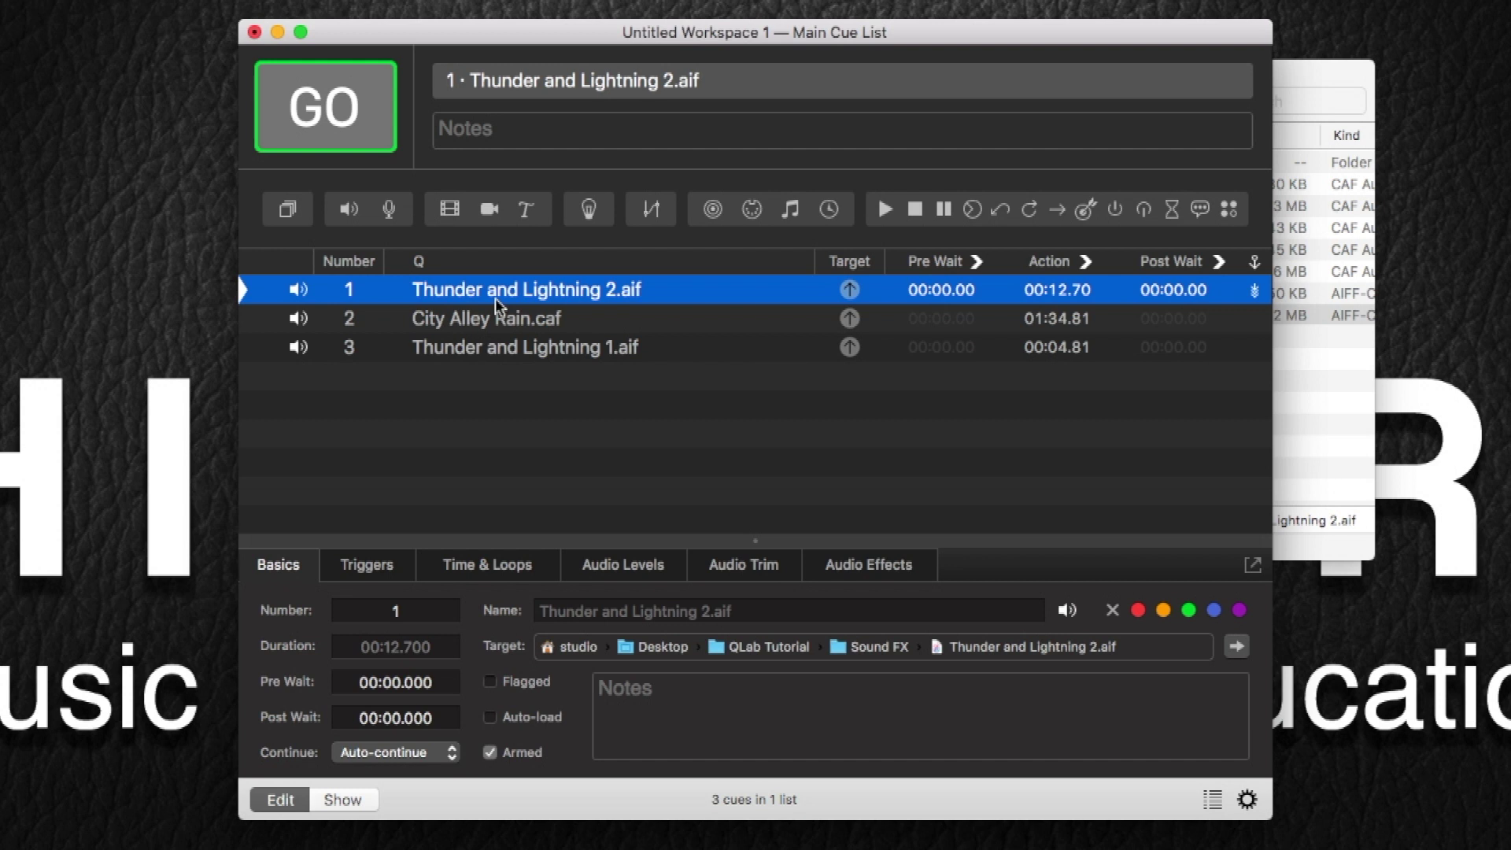
key("space")
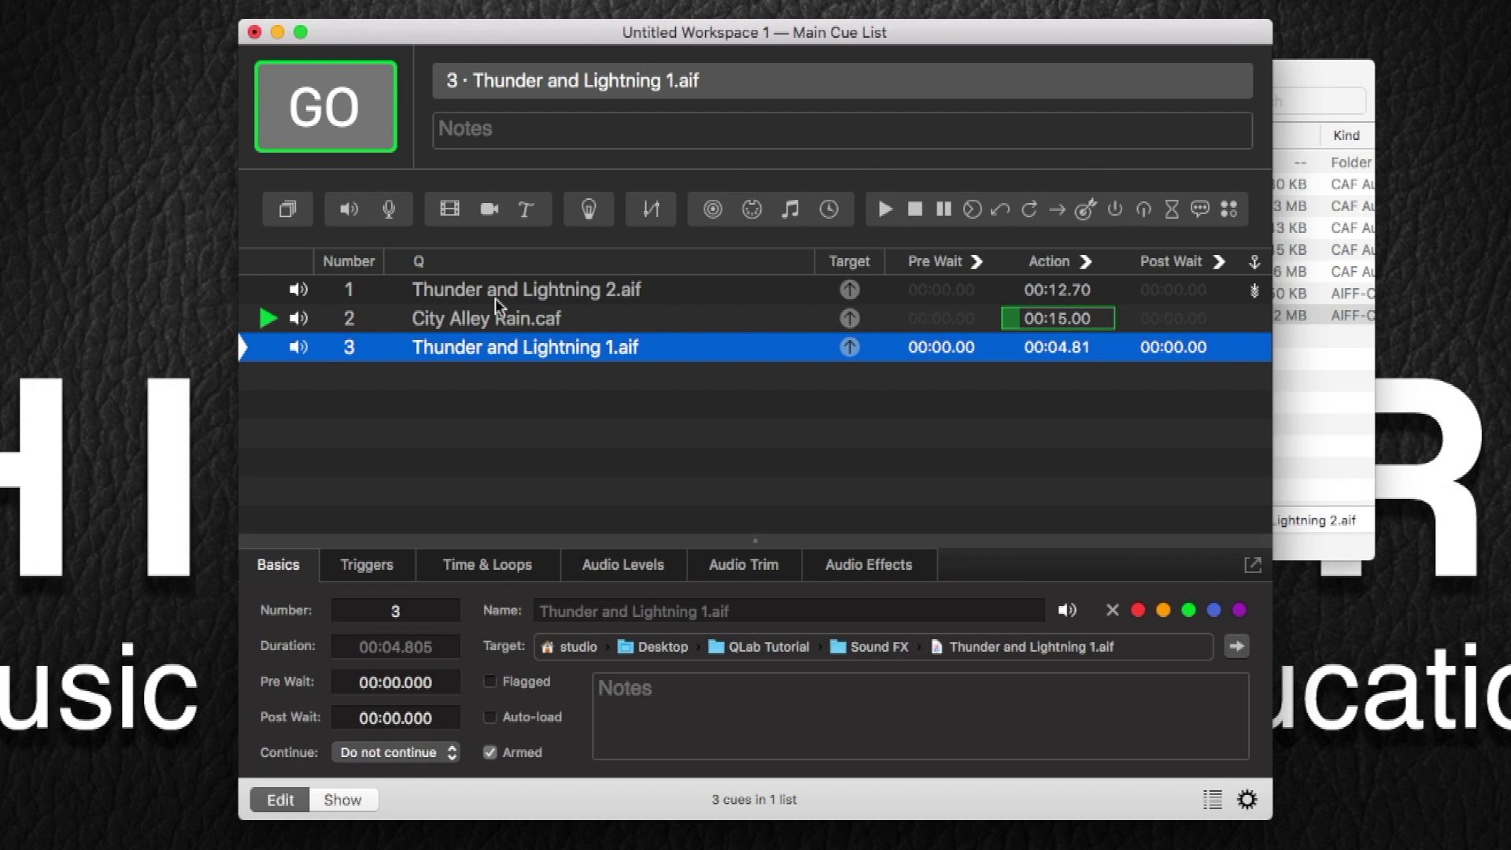
key("space")
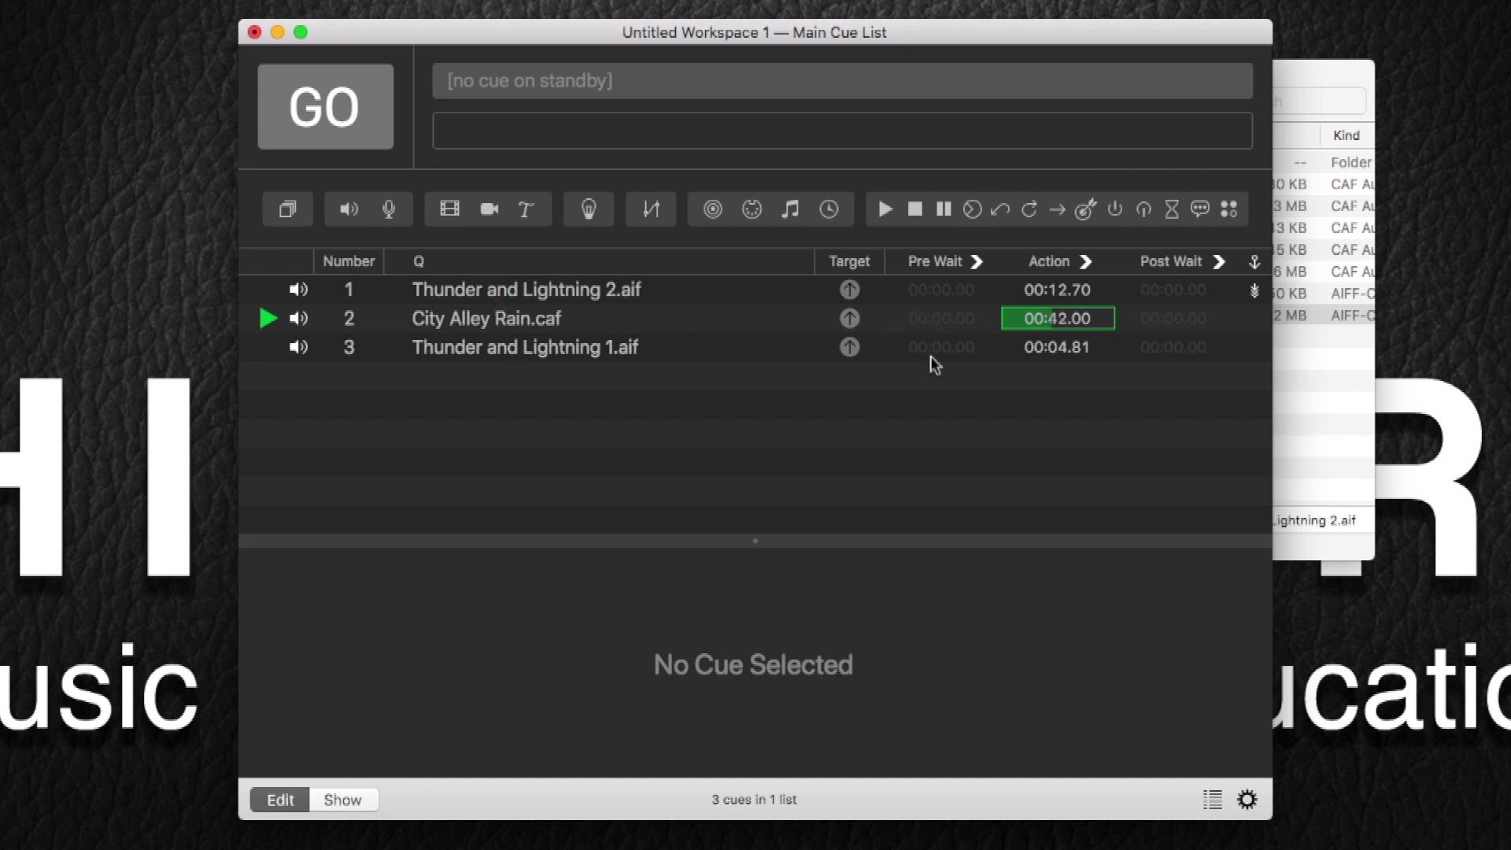
Add fade cue 4 taking City Alley Rain to -INF and stopping it, then test it
left_click(653, 210)
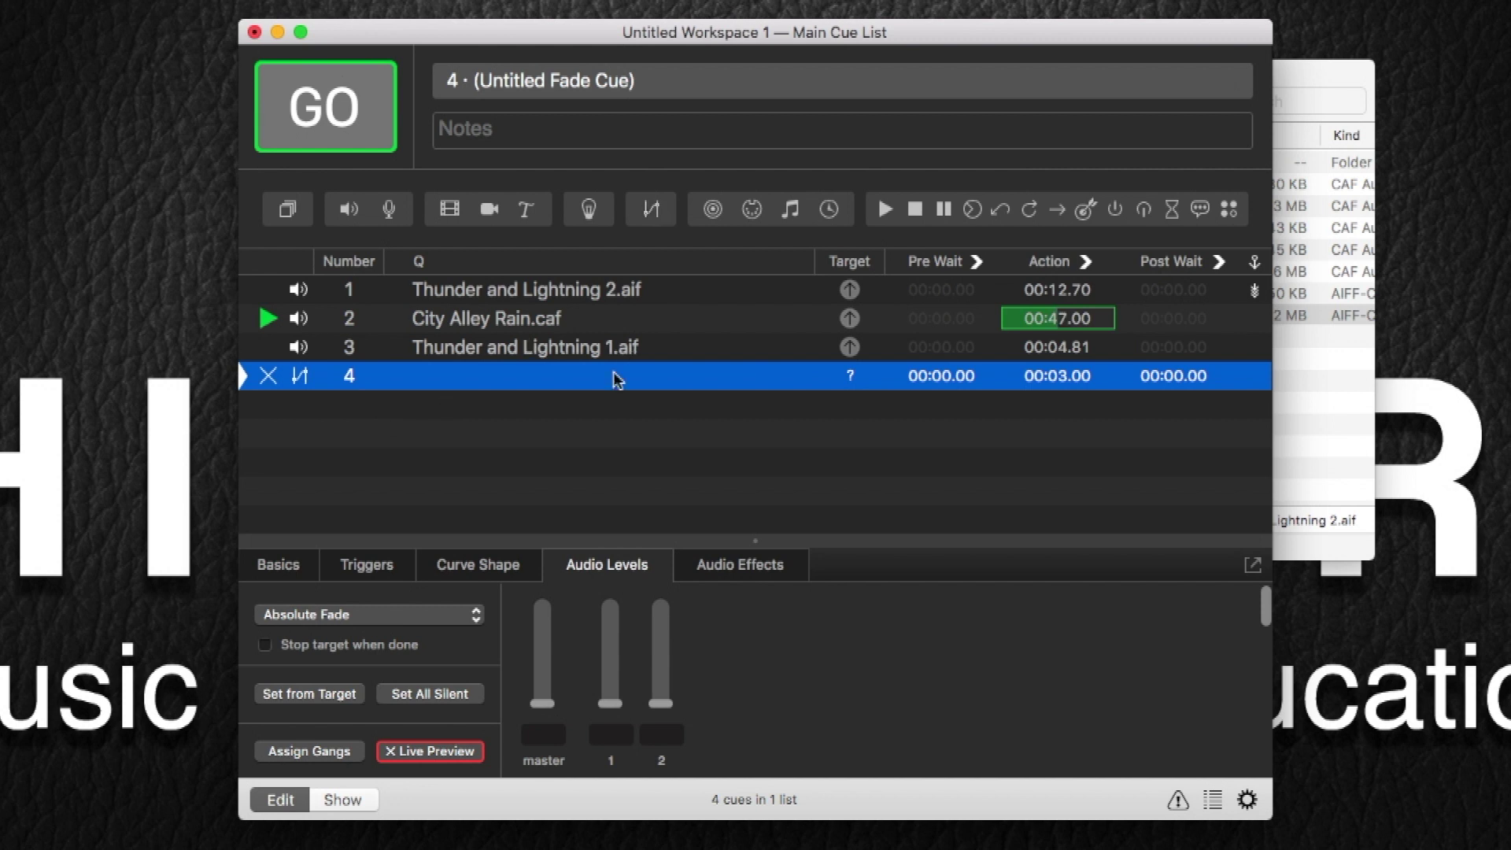
left_click_drag(532, 320, 597, 375)
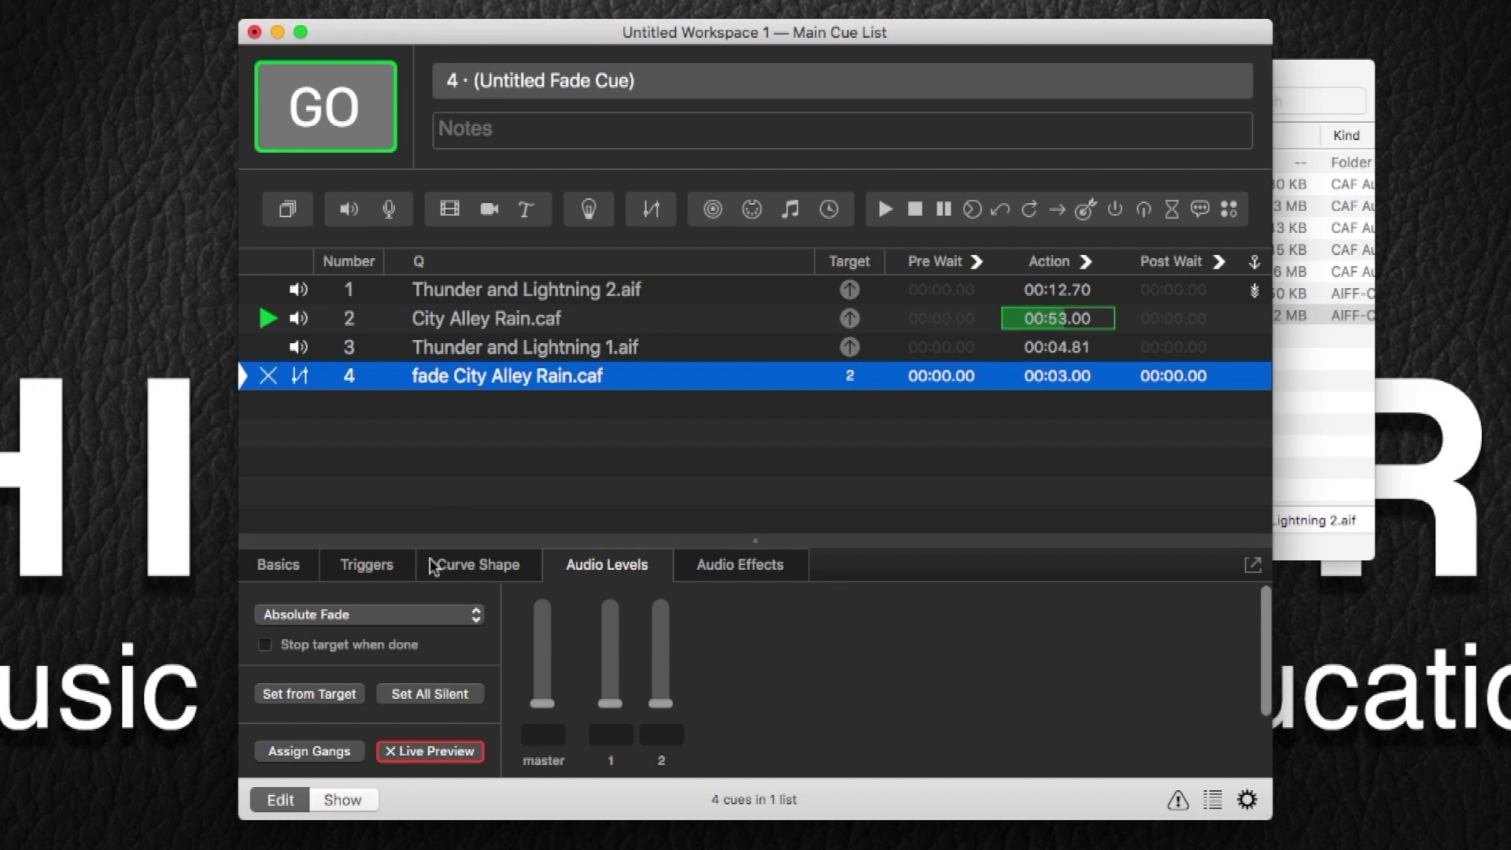
left_click(362, 645)
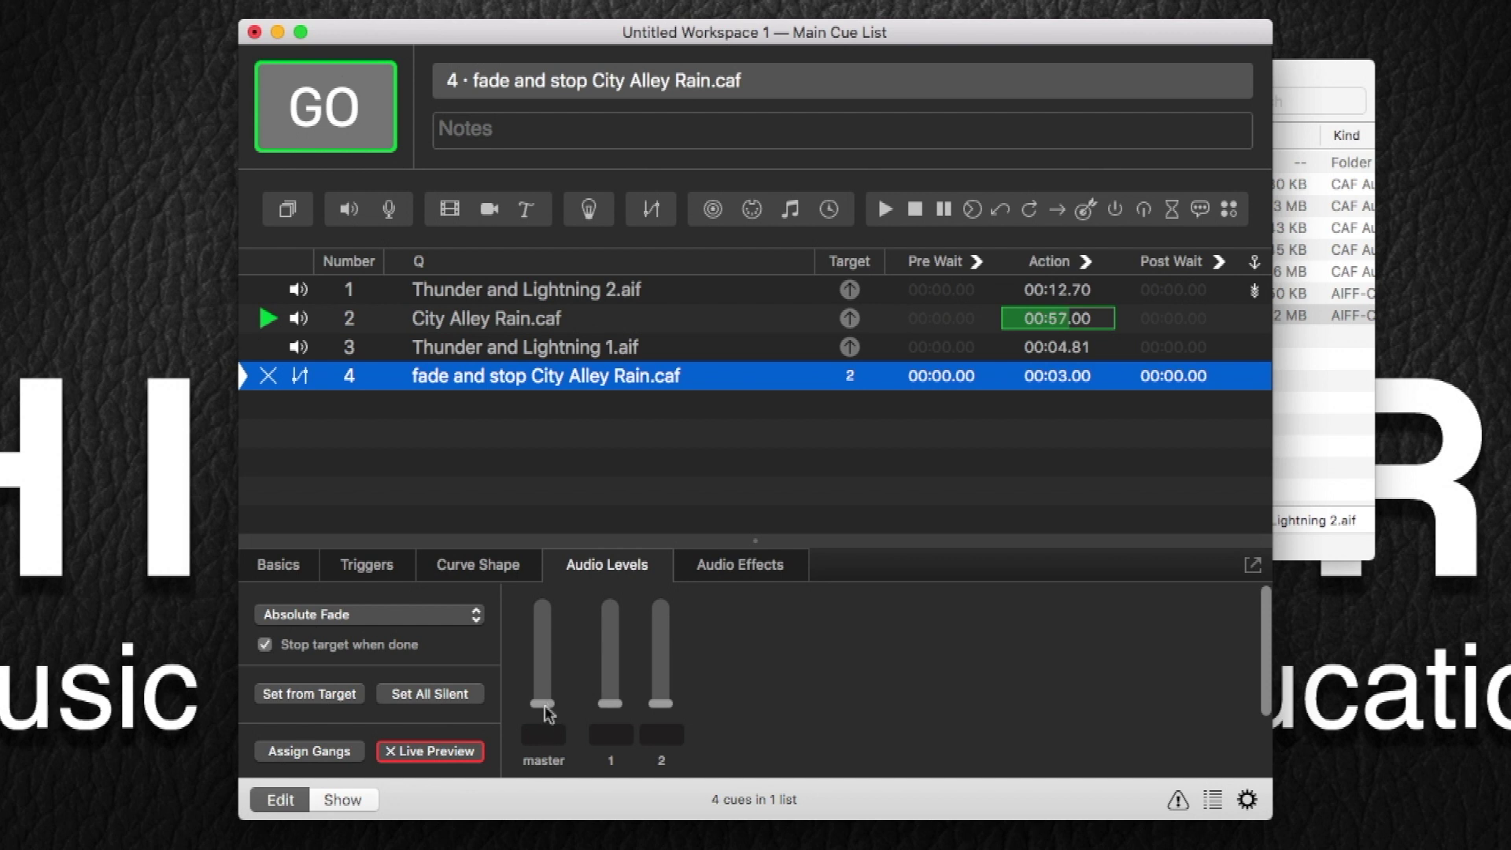
mouse_move(545, 703)
left_mouse_down()
mouse_move(543, 633)
mouse_move(533, 724)
left_mouse_up()
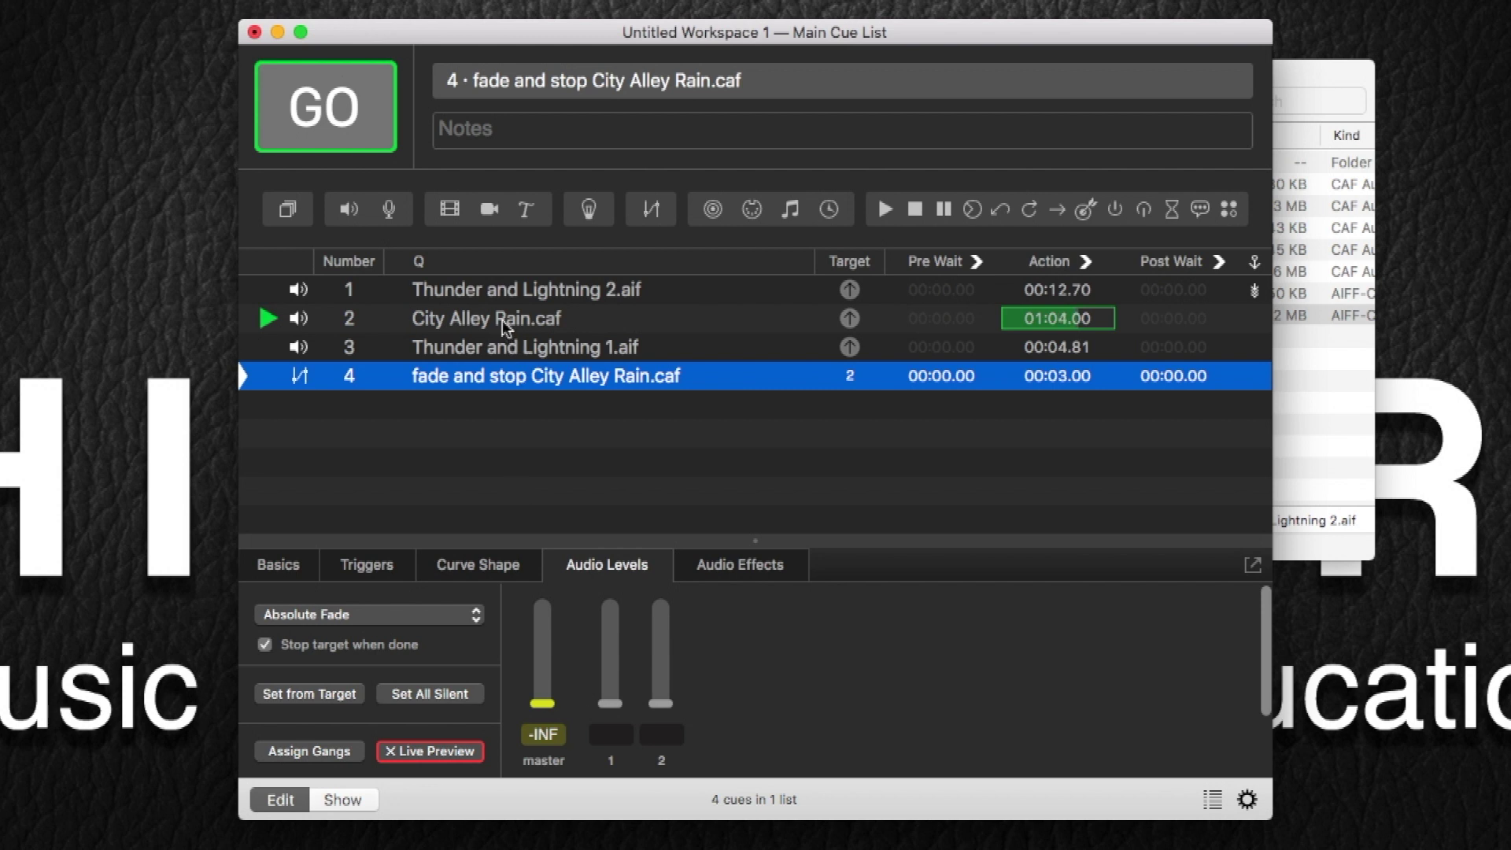
key("space")
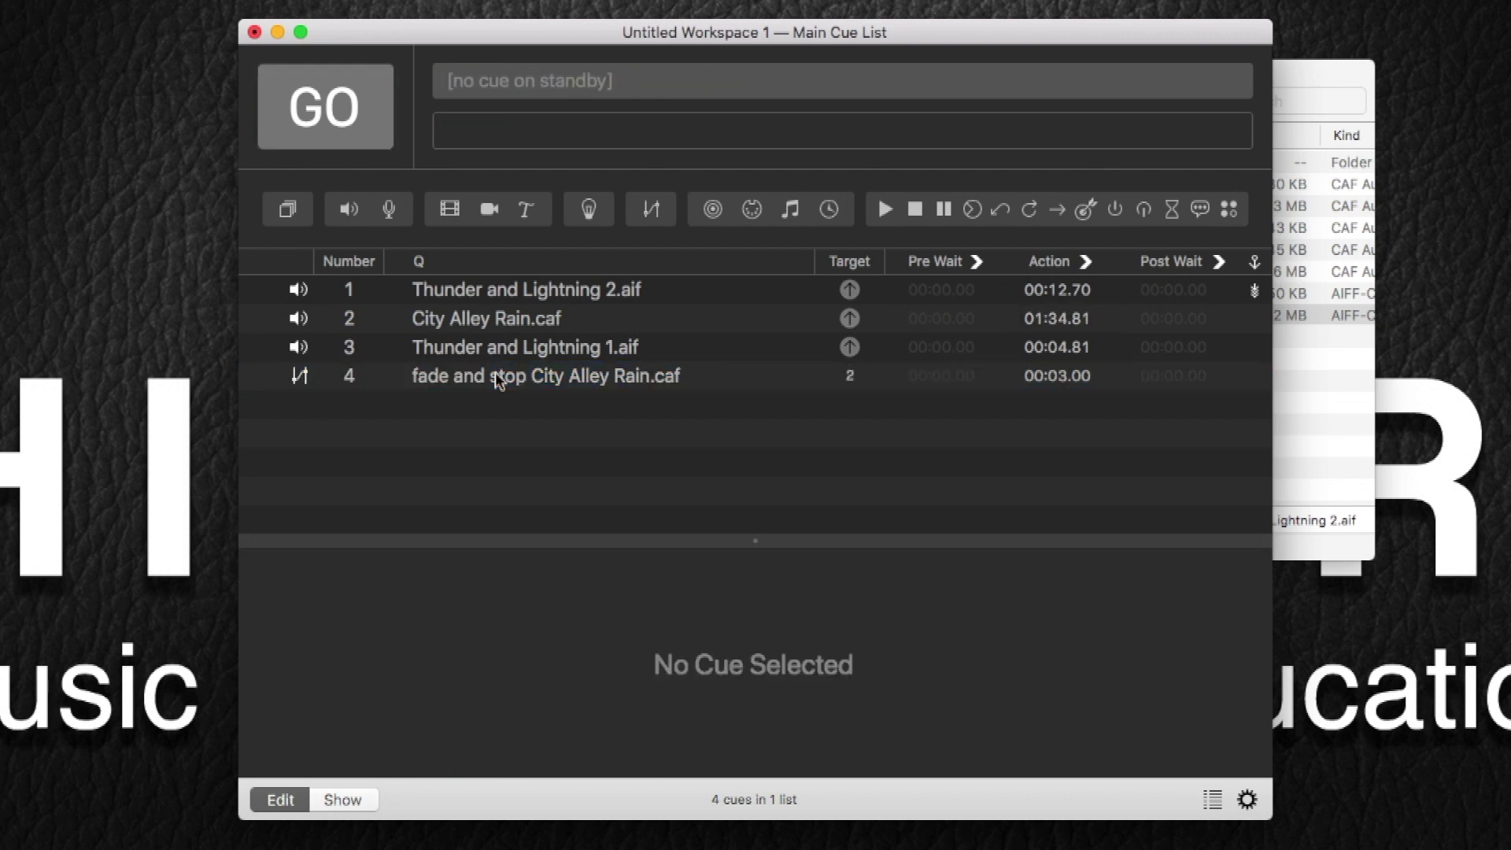
Set fade cue 4's duration to 00:05.00 in its Curve Shape settings
left_click(494, 376)
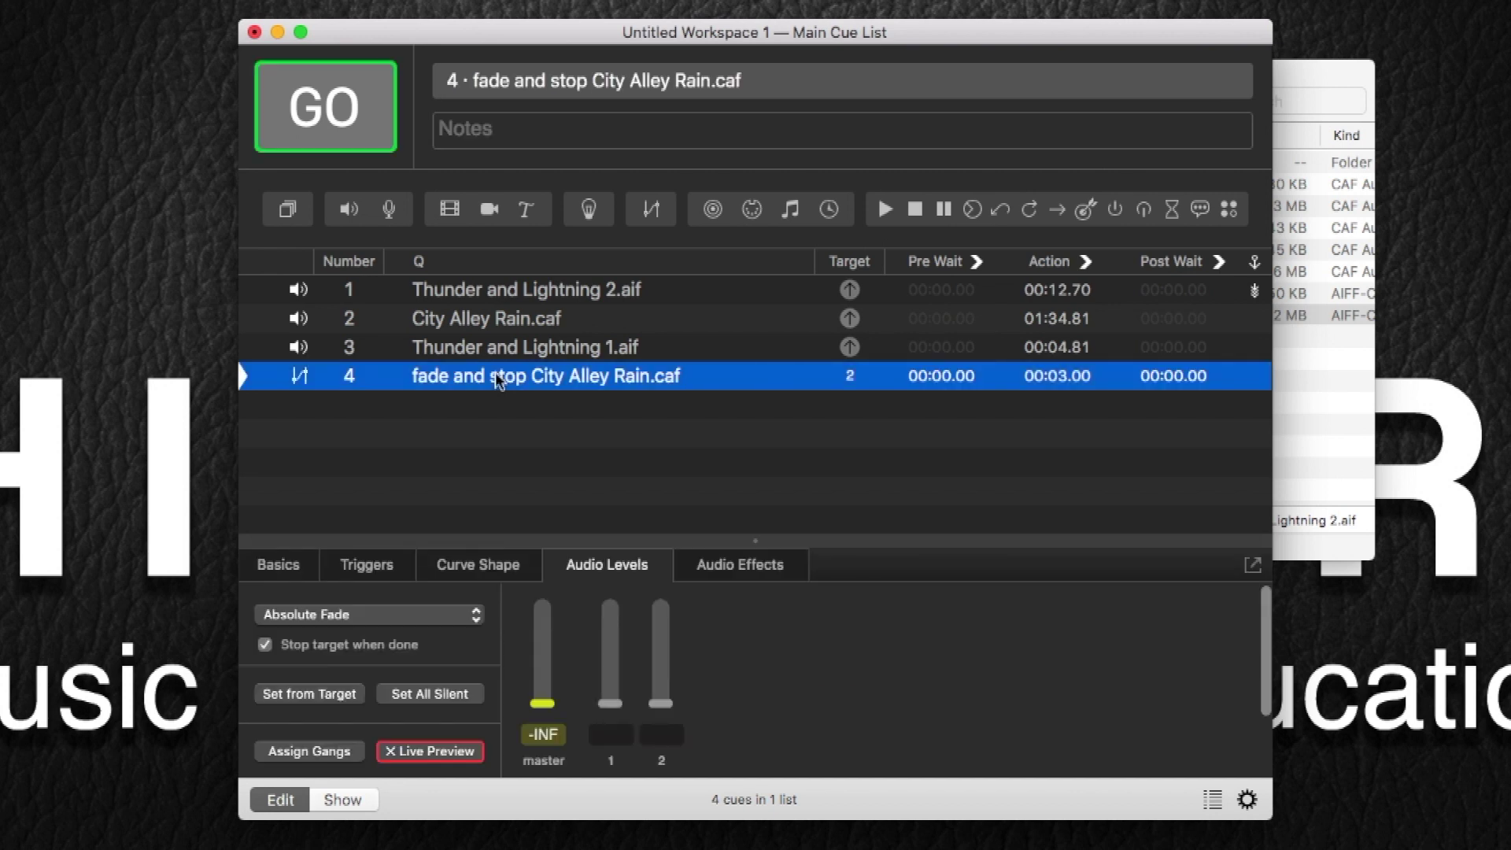
left_click(456, 577)
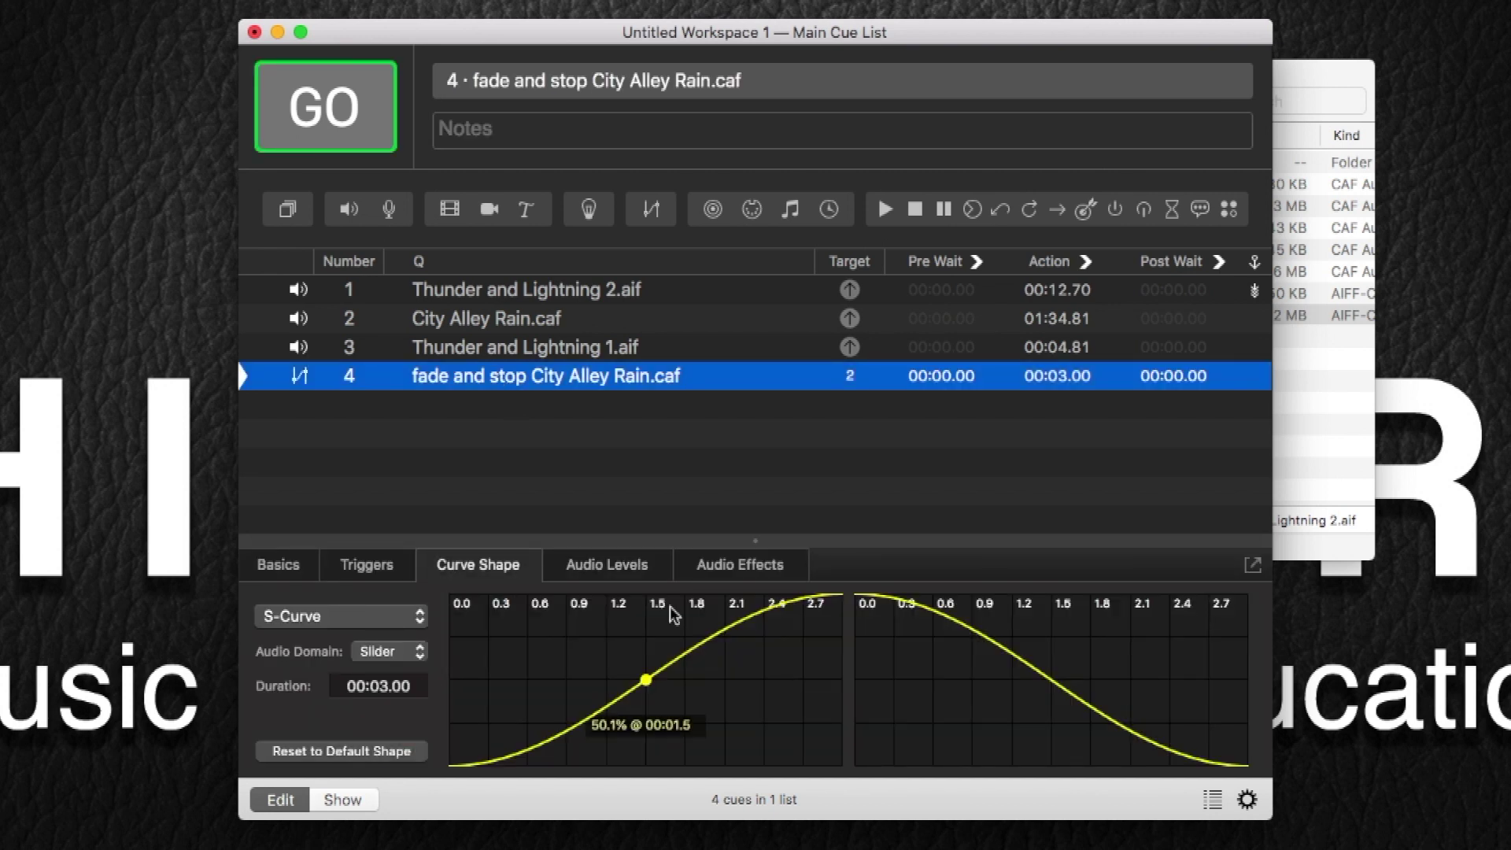
left_click(386, 685)
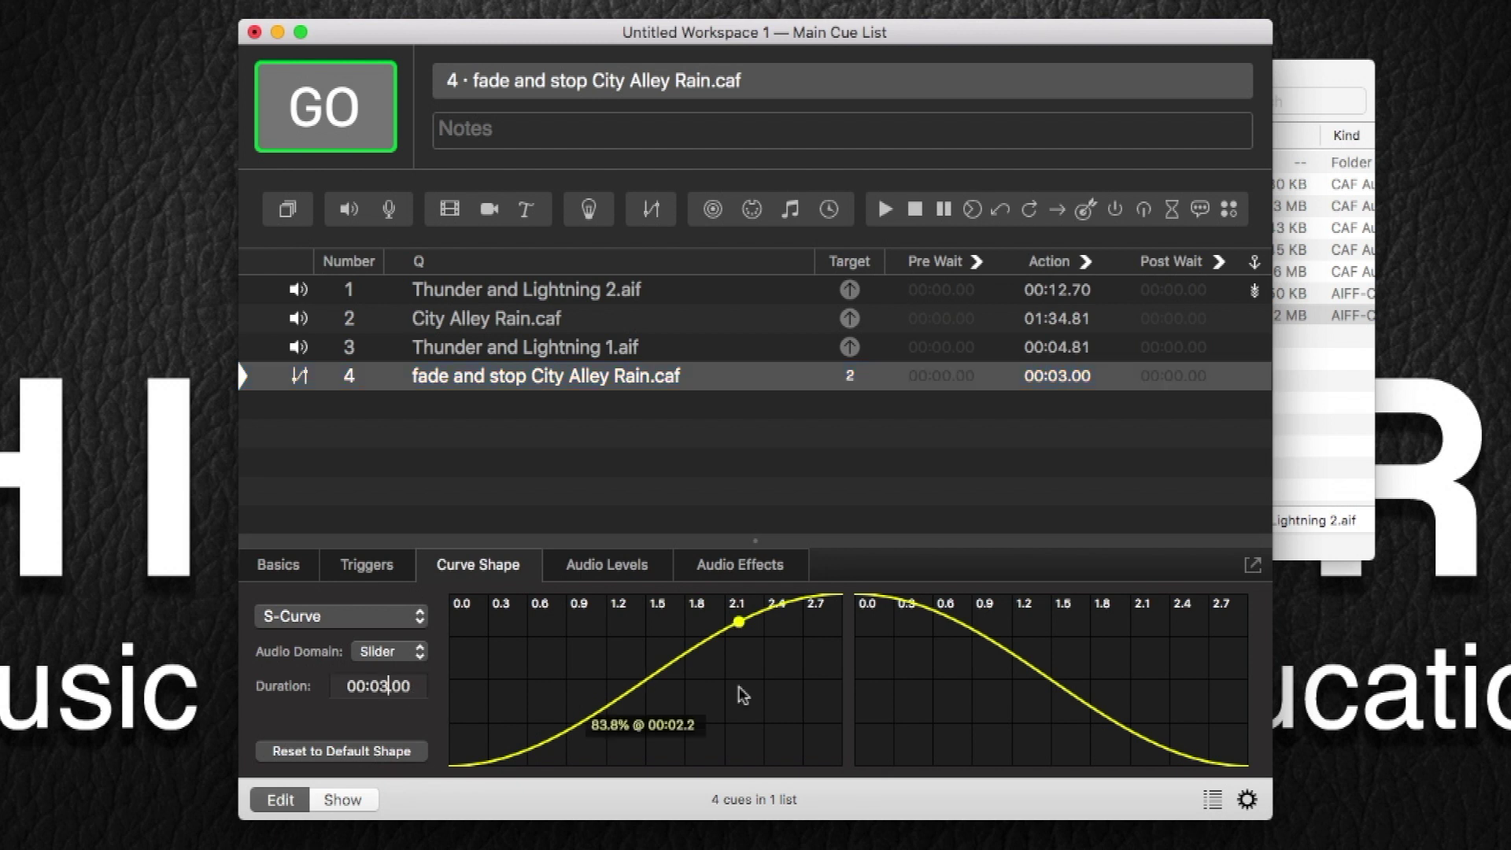
key("BackSpace")
type("5")
key("Return")
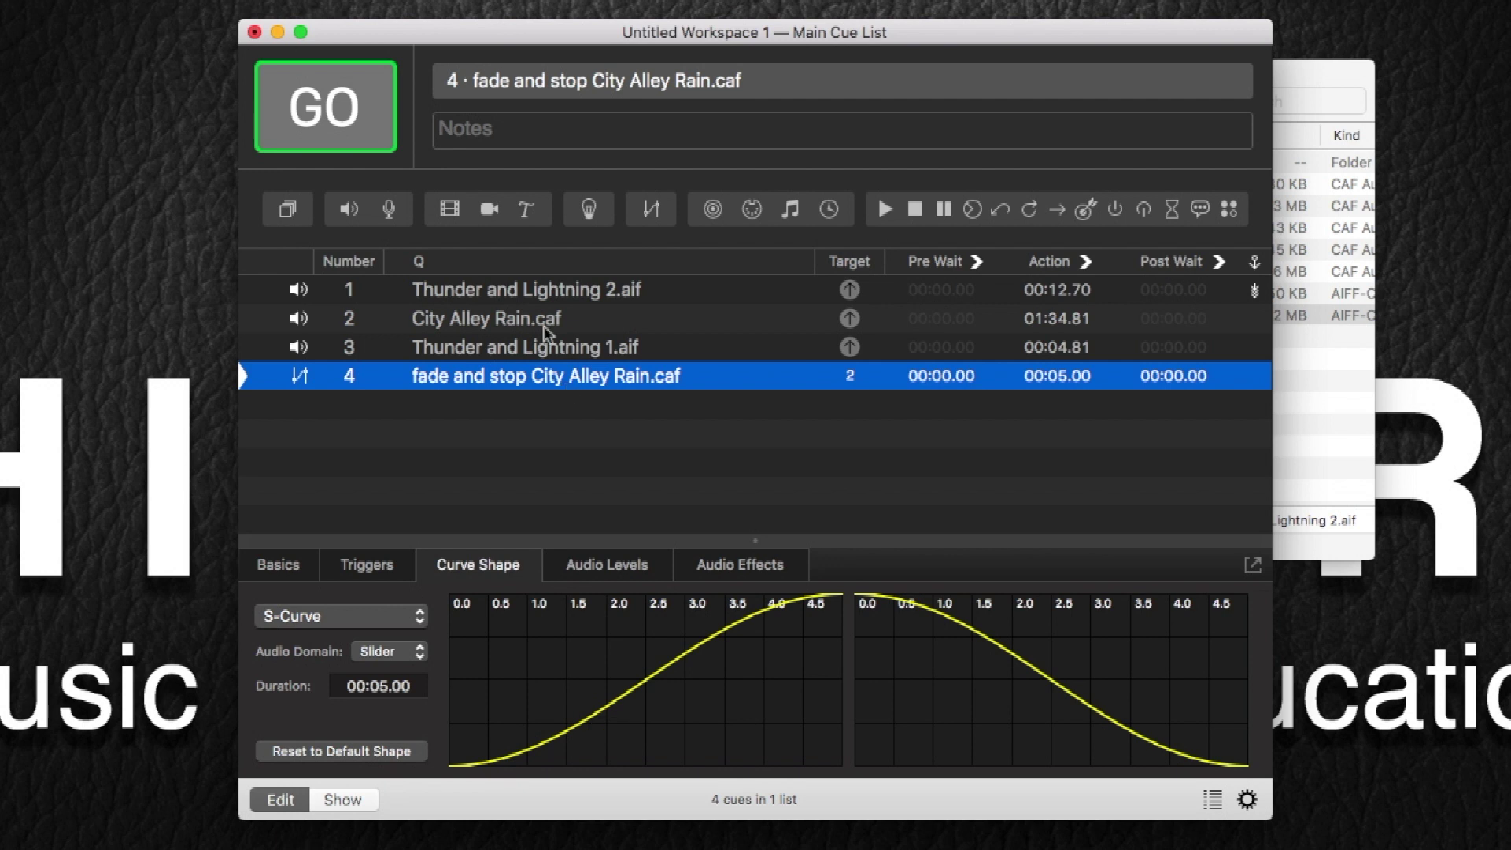
Play the storm sequence from cue 1: thunder and rain, second thunder, then the rain fade
left_click(534, 289)
key("space")
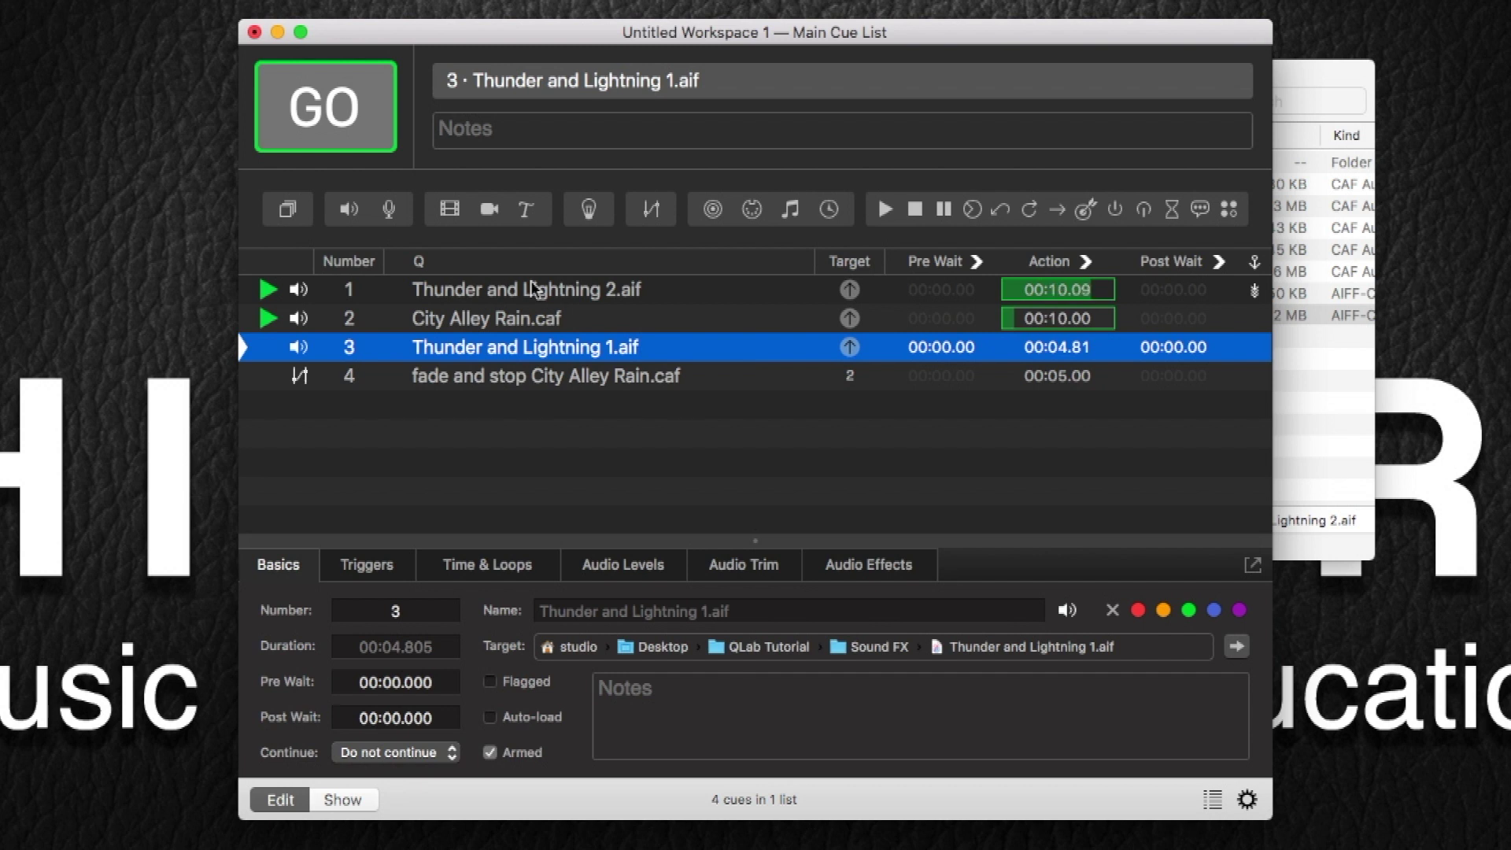
key("space")
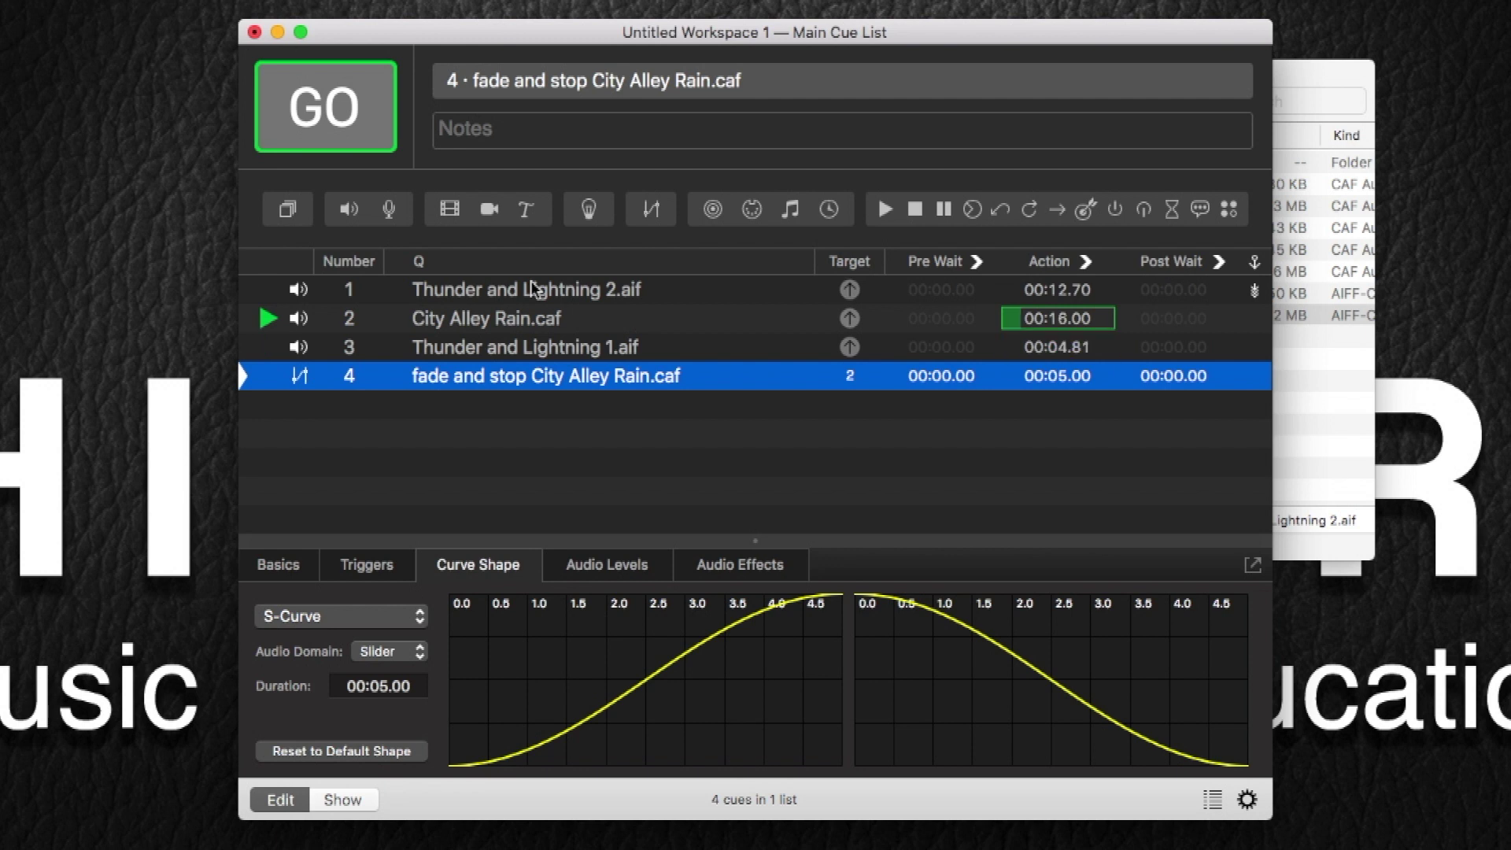
key("space")
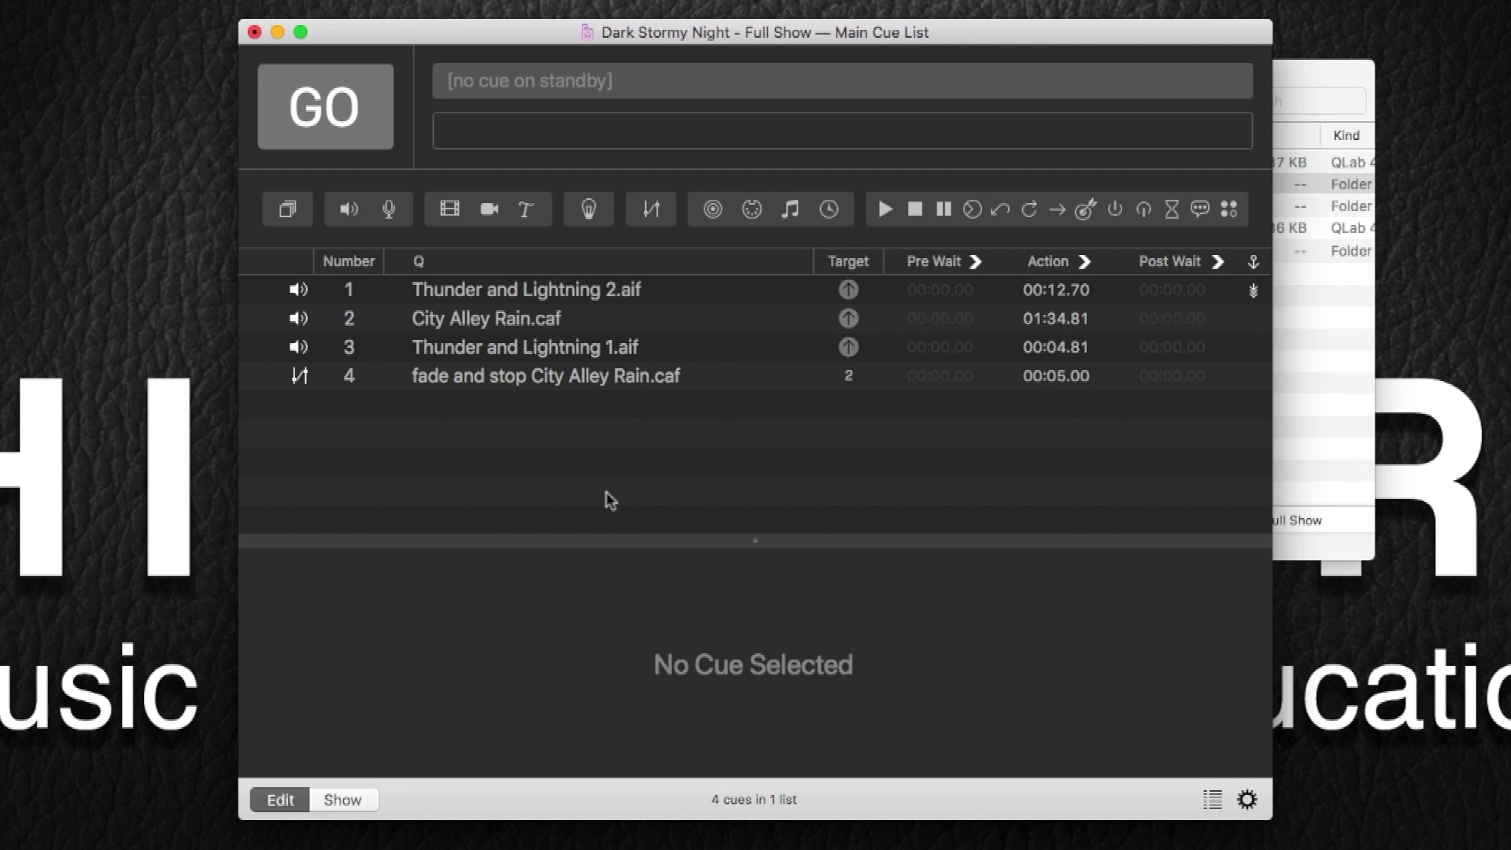
Set cue 3's master level to +6, after trying +12 and +24
left_click(579, 347)
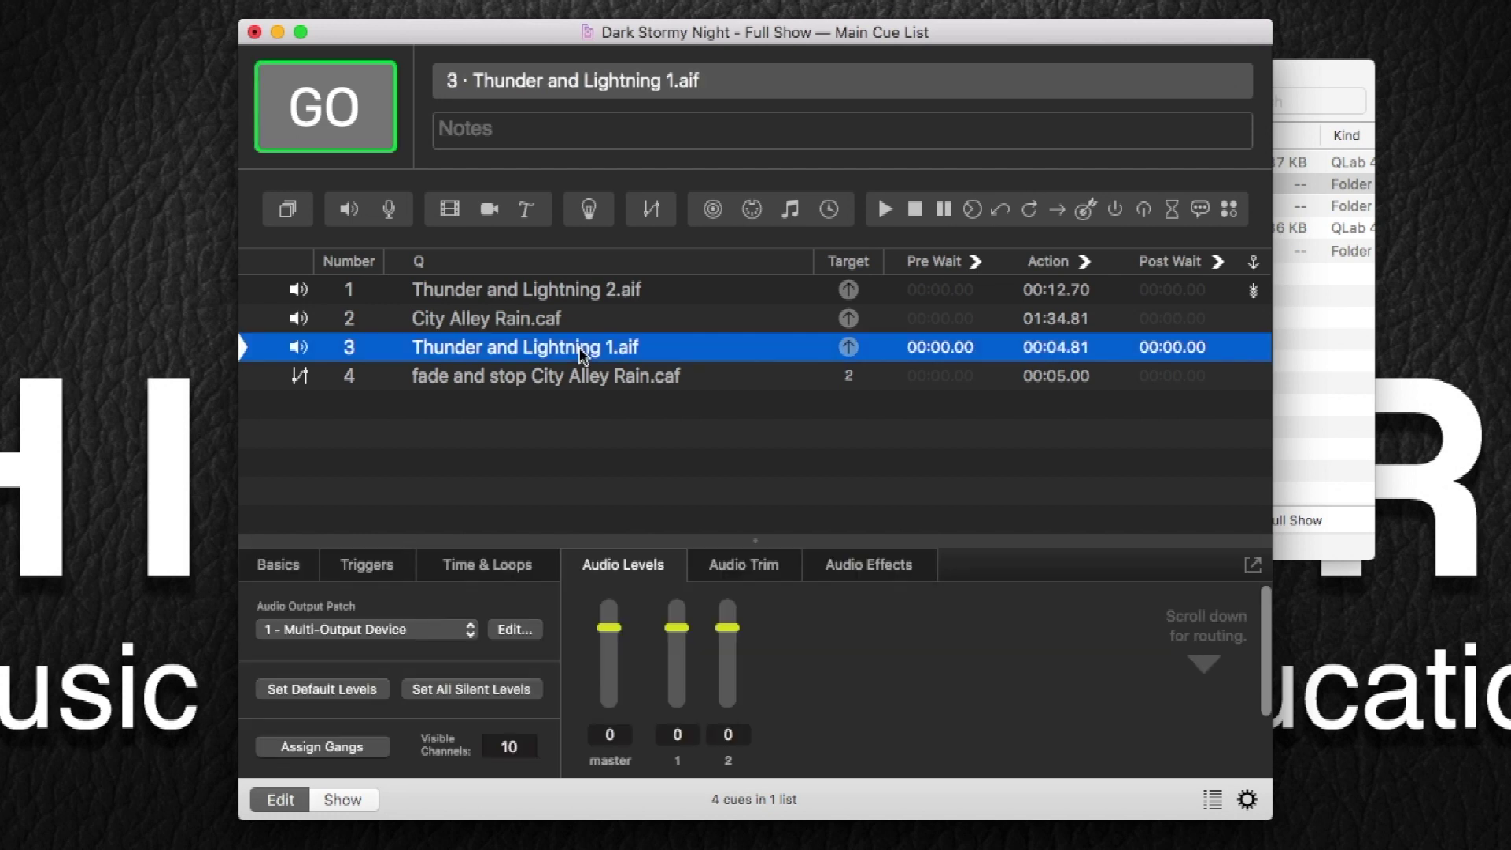
left_click(610, 629)
left_click_drag(610, 634, 611, 583)
double_click(618, 732)
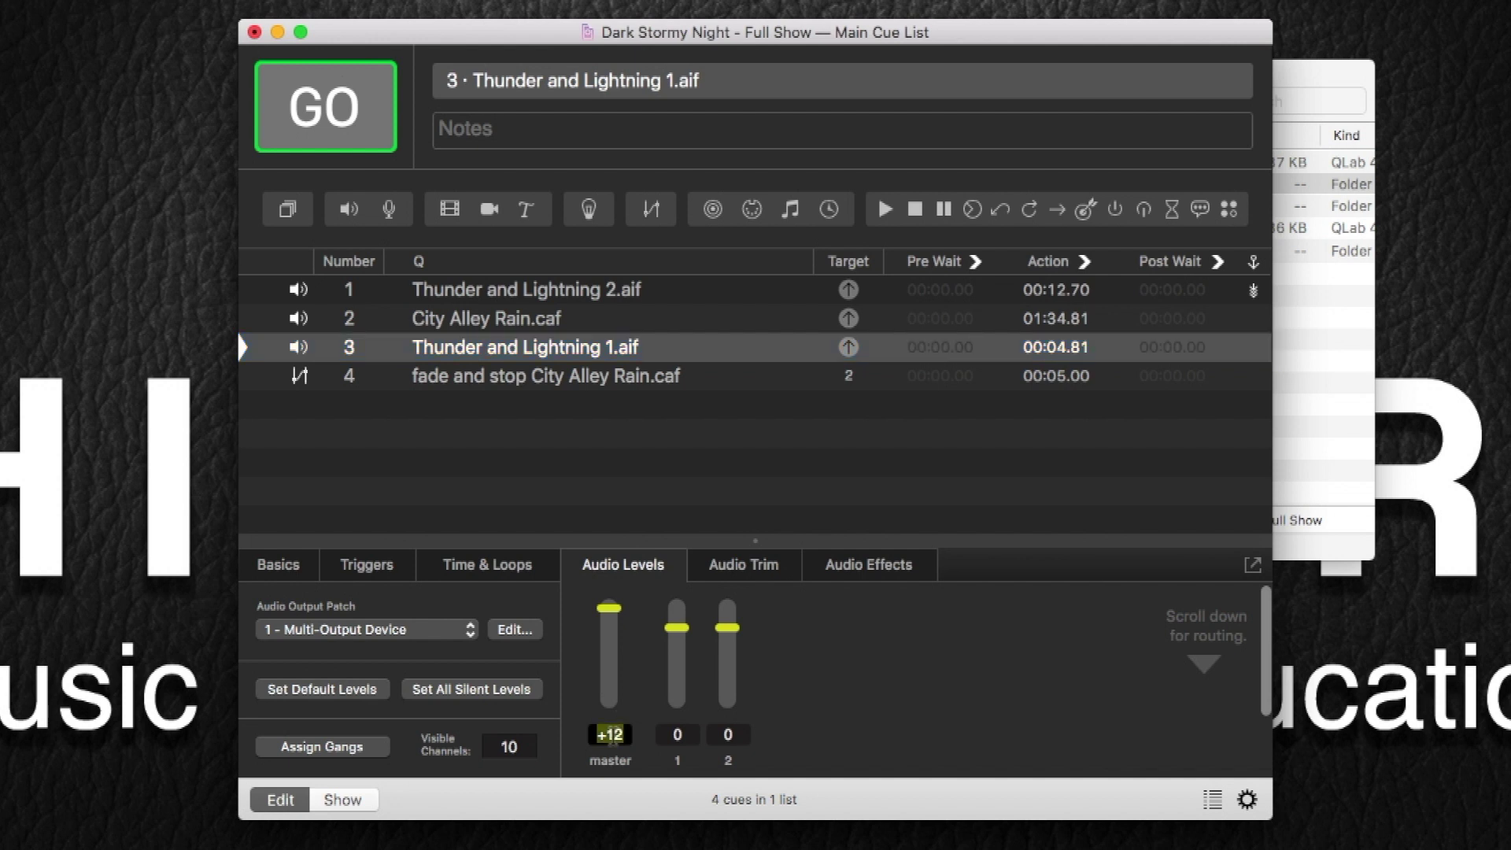
type("+24")
key("Return")
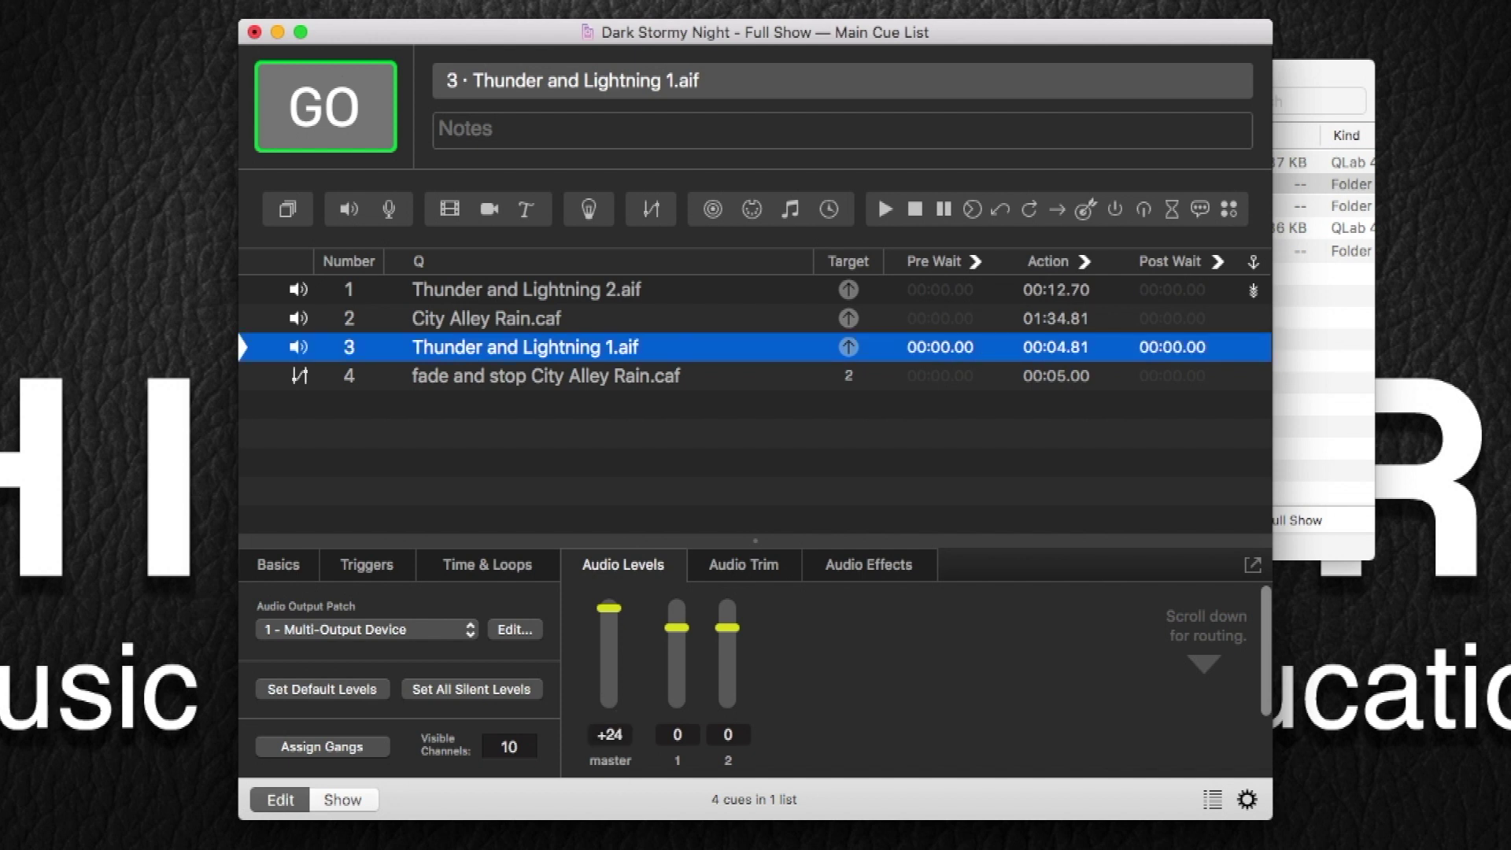
left_click(611, 735)
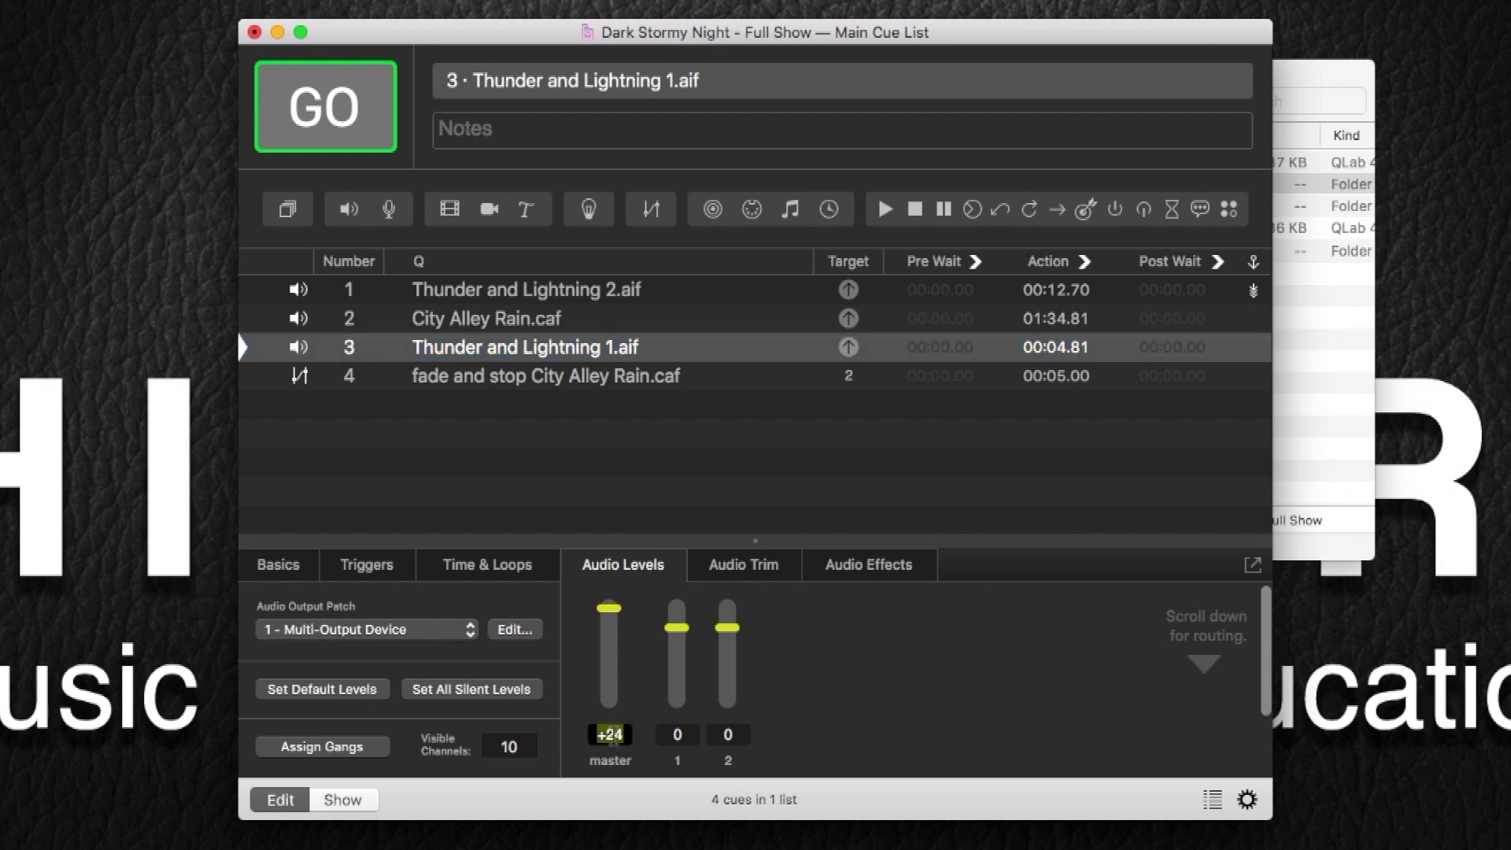
type("6")
key("Return")
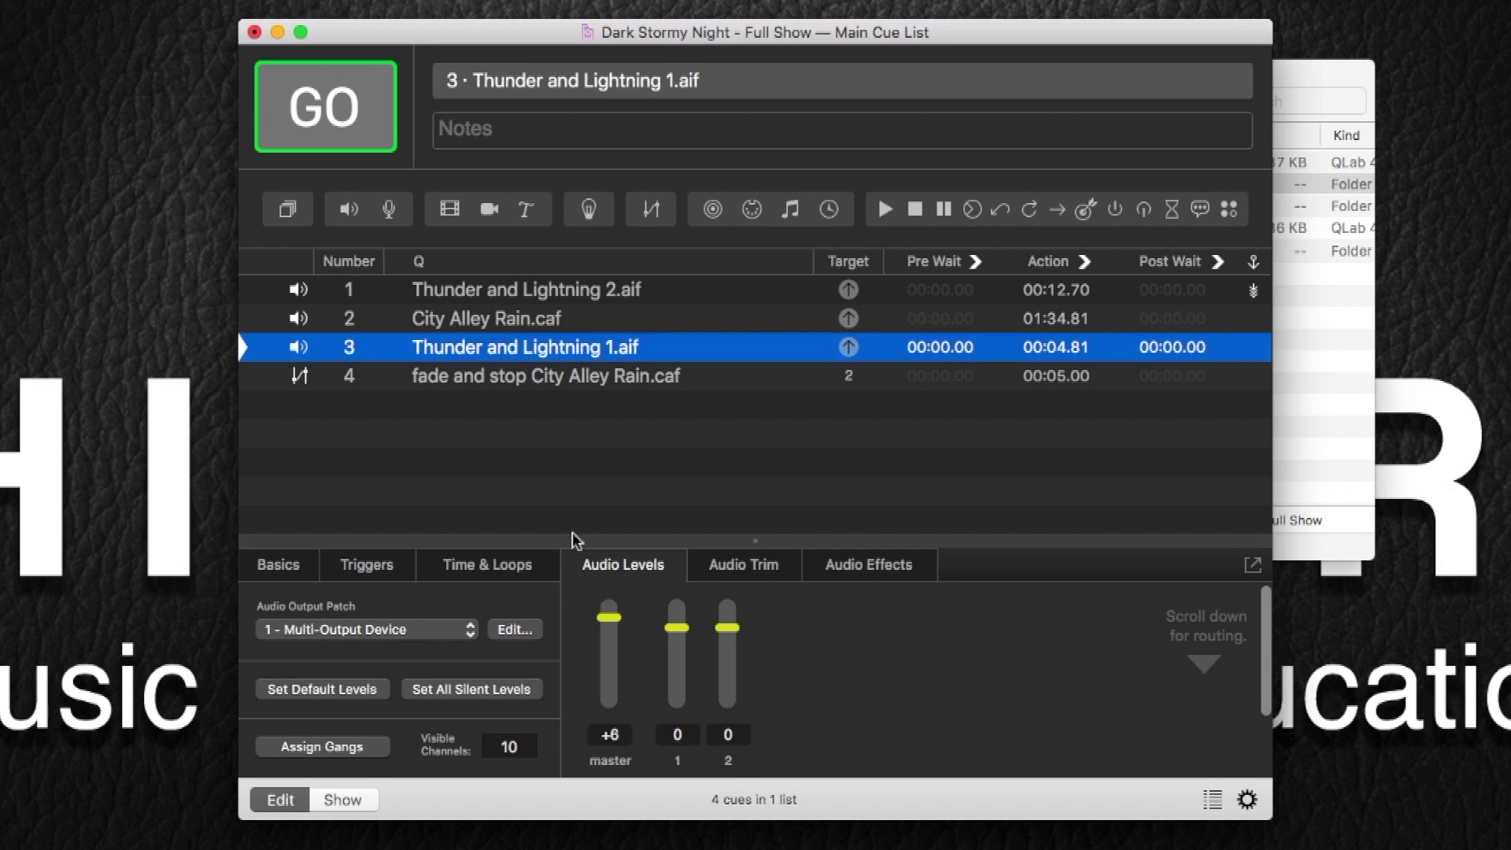
Replay the four storm cues from cue 1 to hear the louder thunder
left_click(553, 291)
key("space")
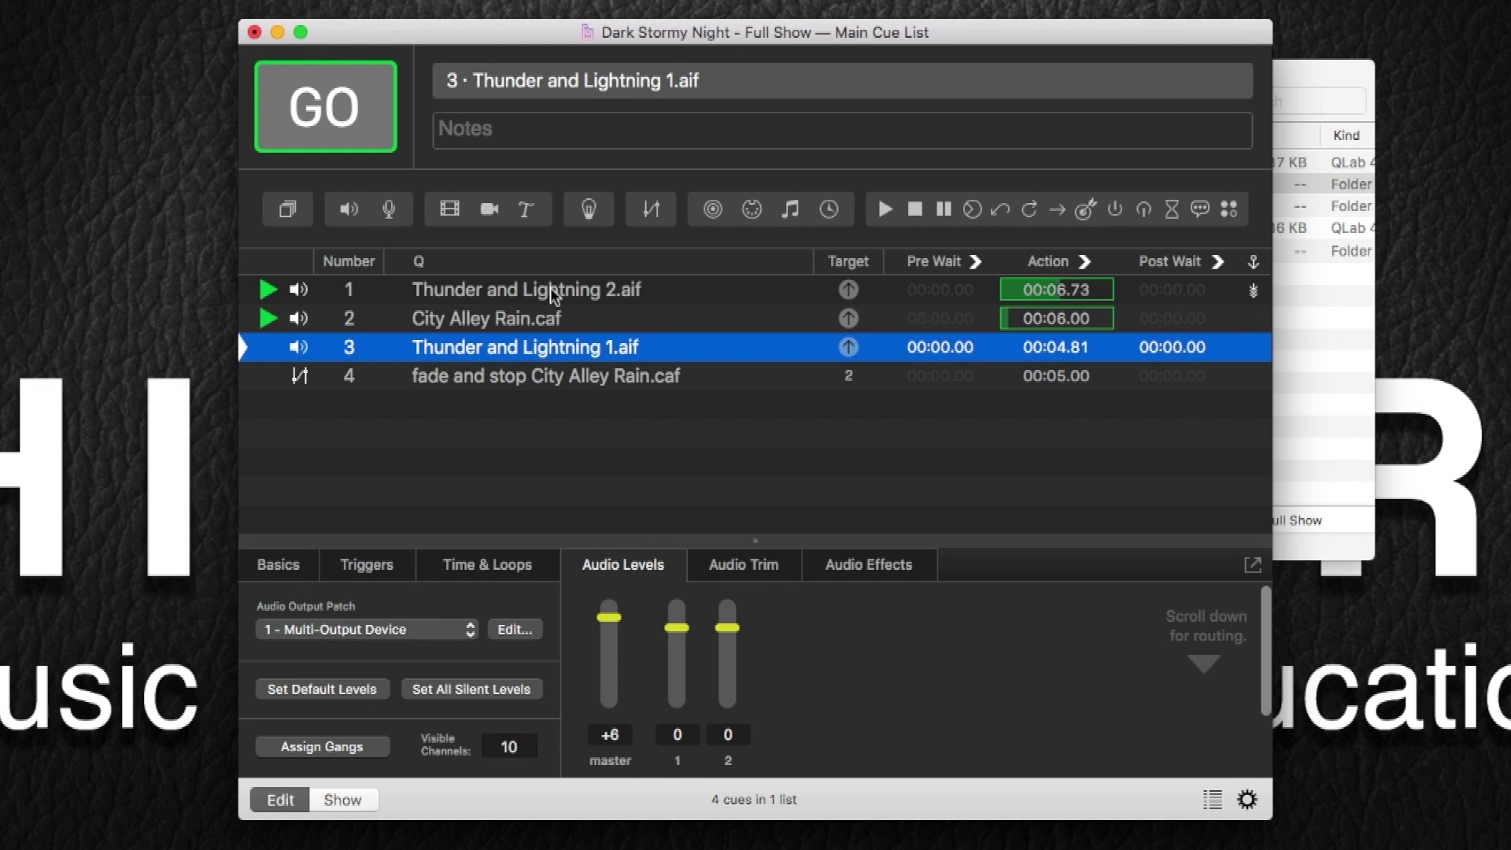
key("space")
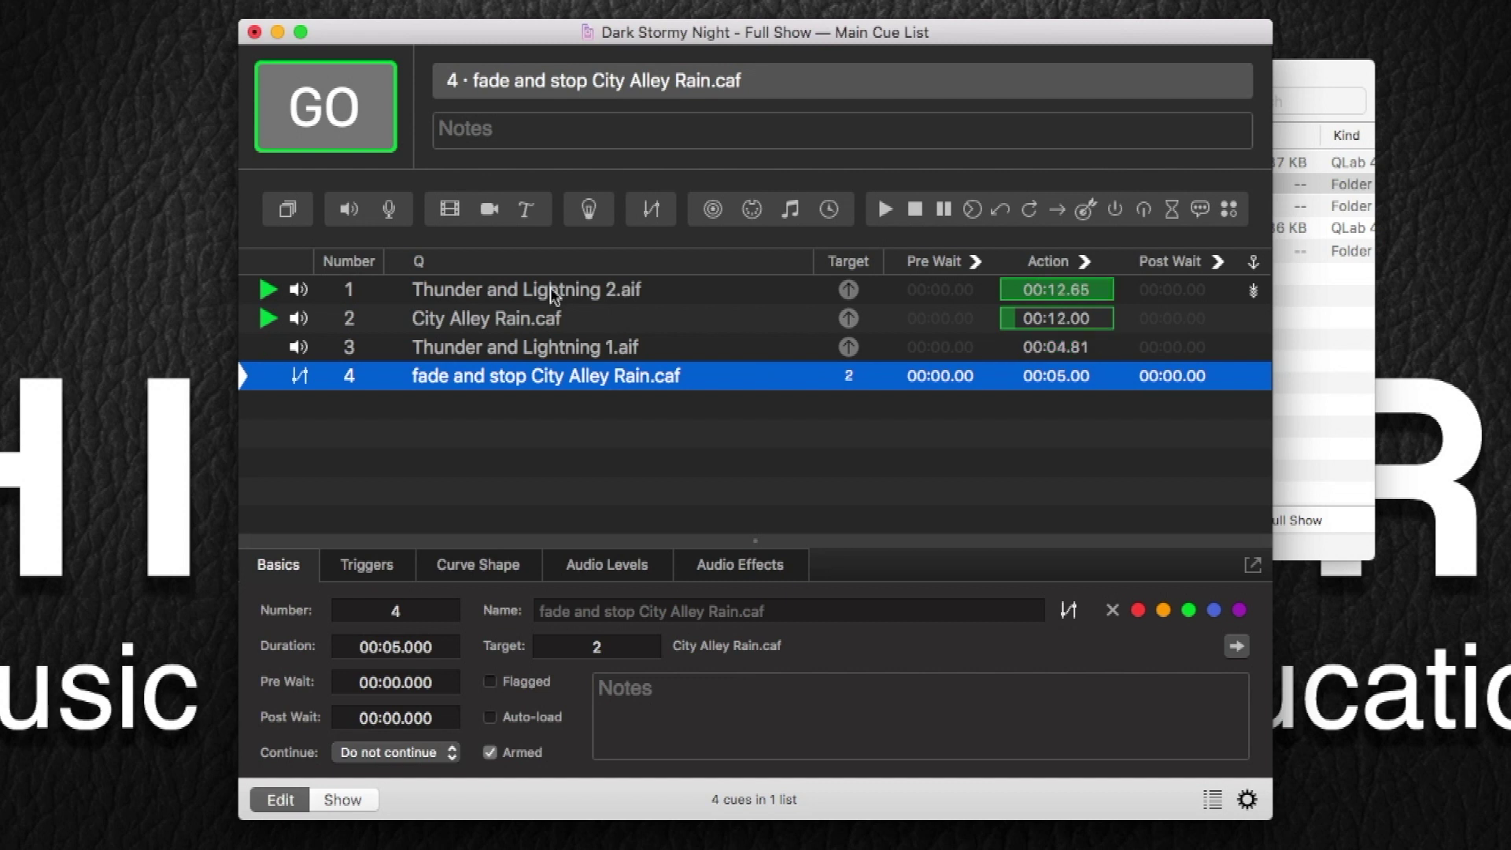
key("space")
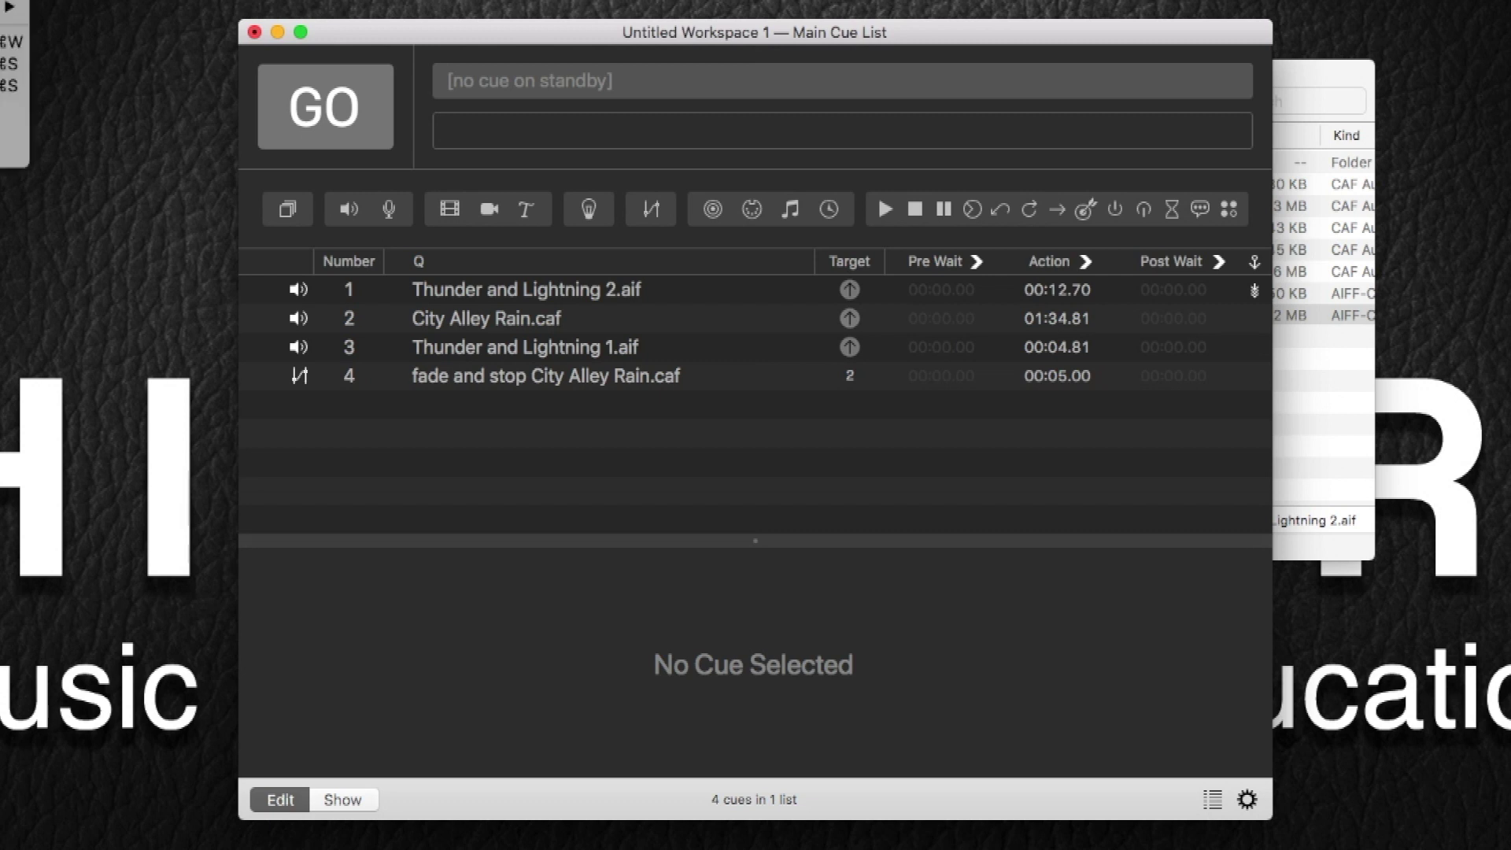
Save the workspace as 'Dark Stormy Night' in Desktop > QLab Tutorial
left_click(11, 63)
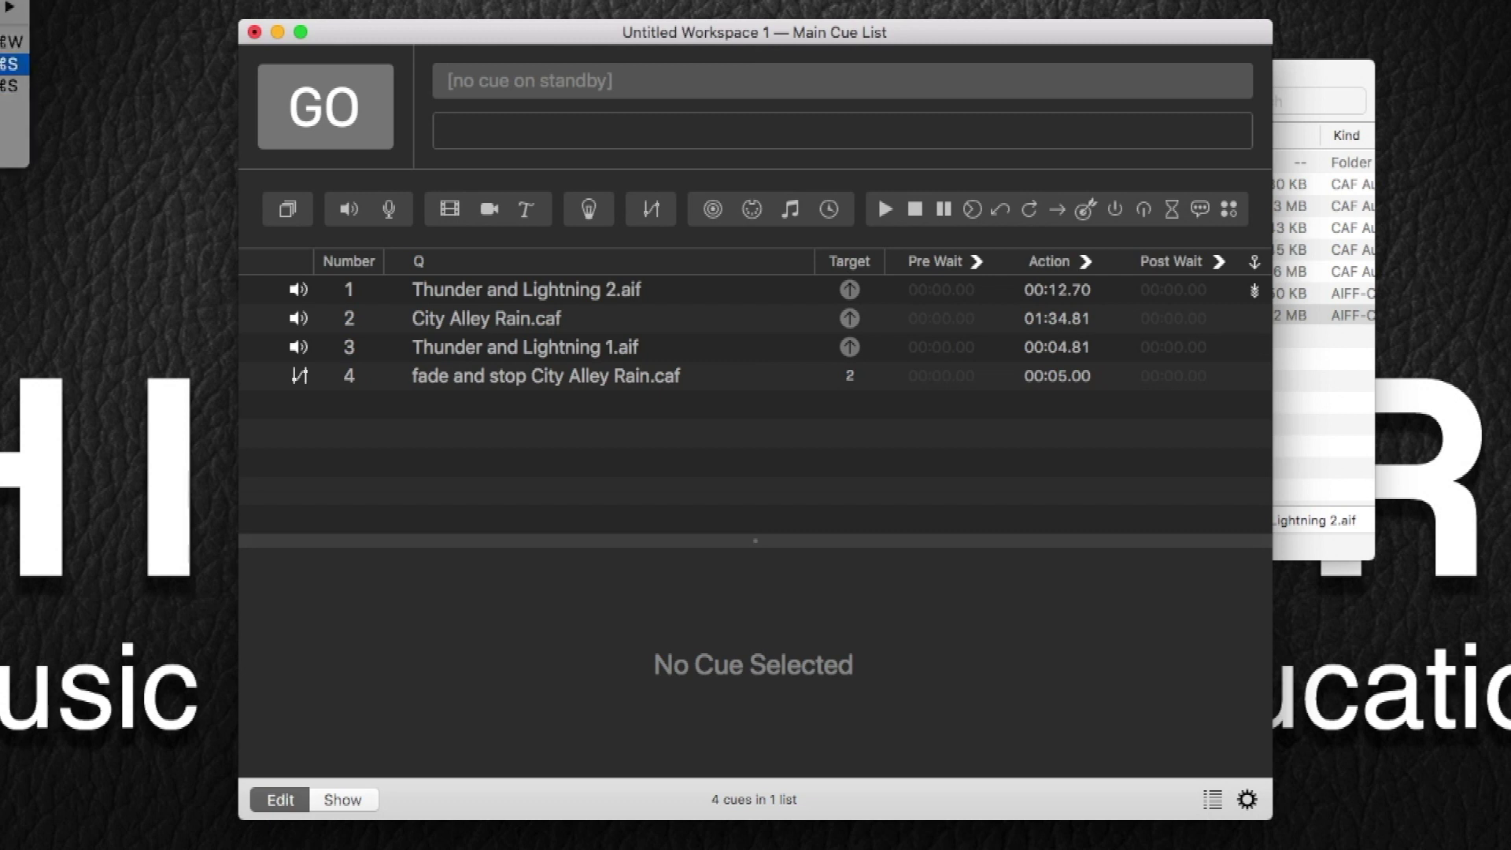
left_click(935, 78)
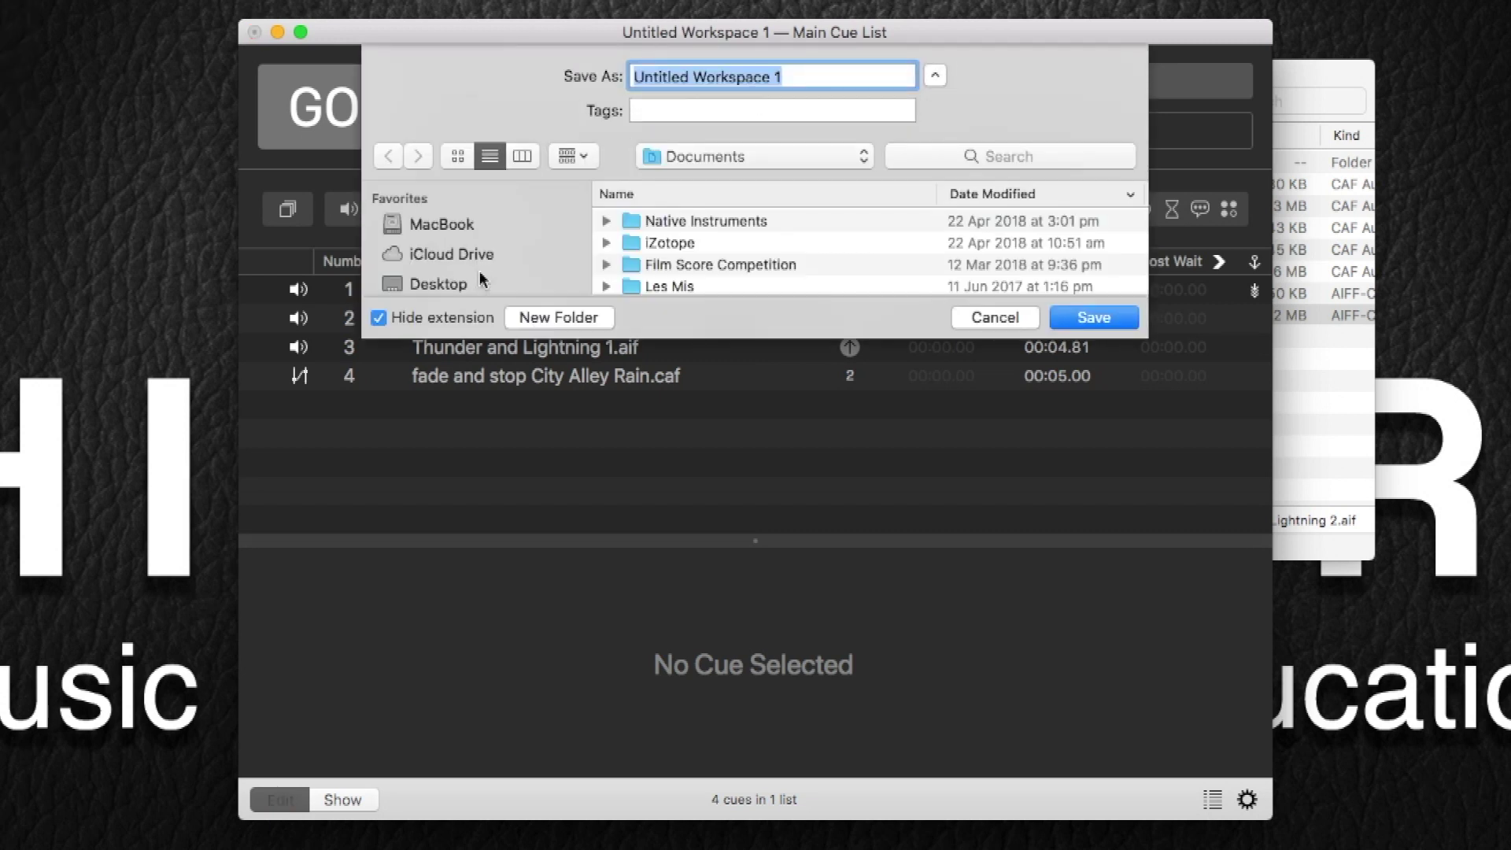
left_click(481, 280)
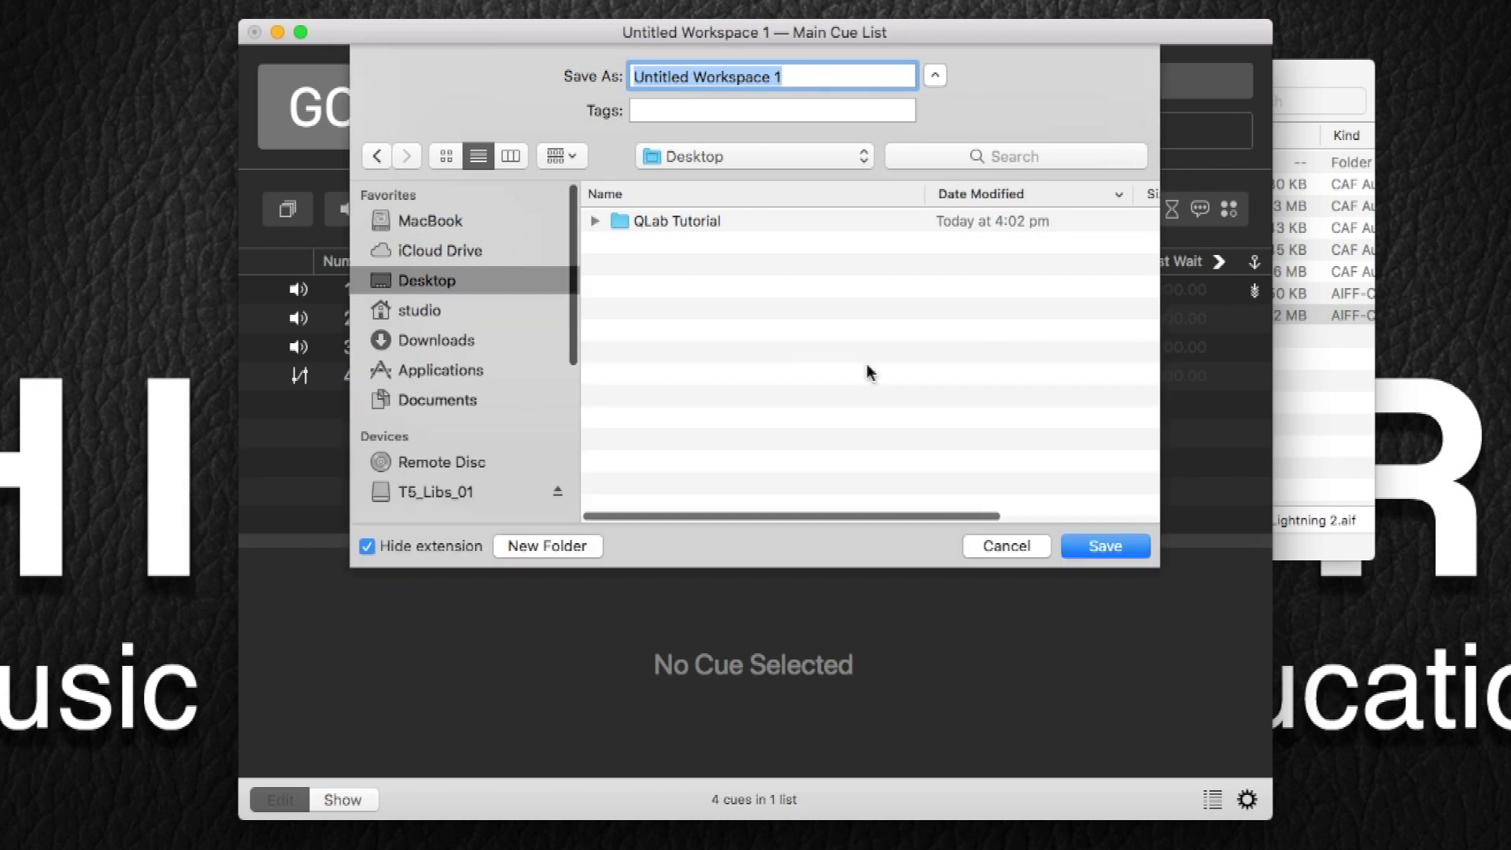
left_click(693, 221)
double_click(692, 221)
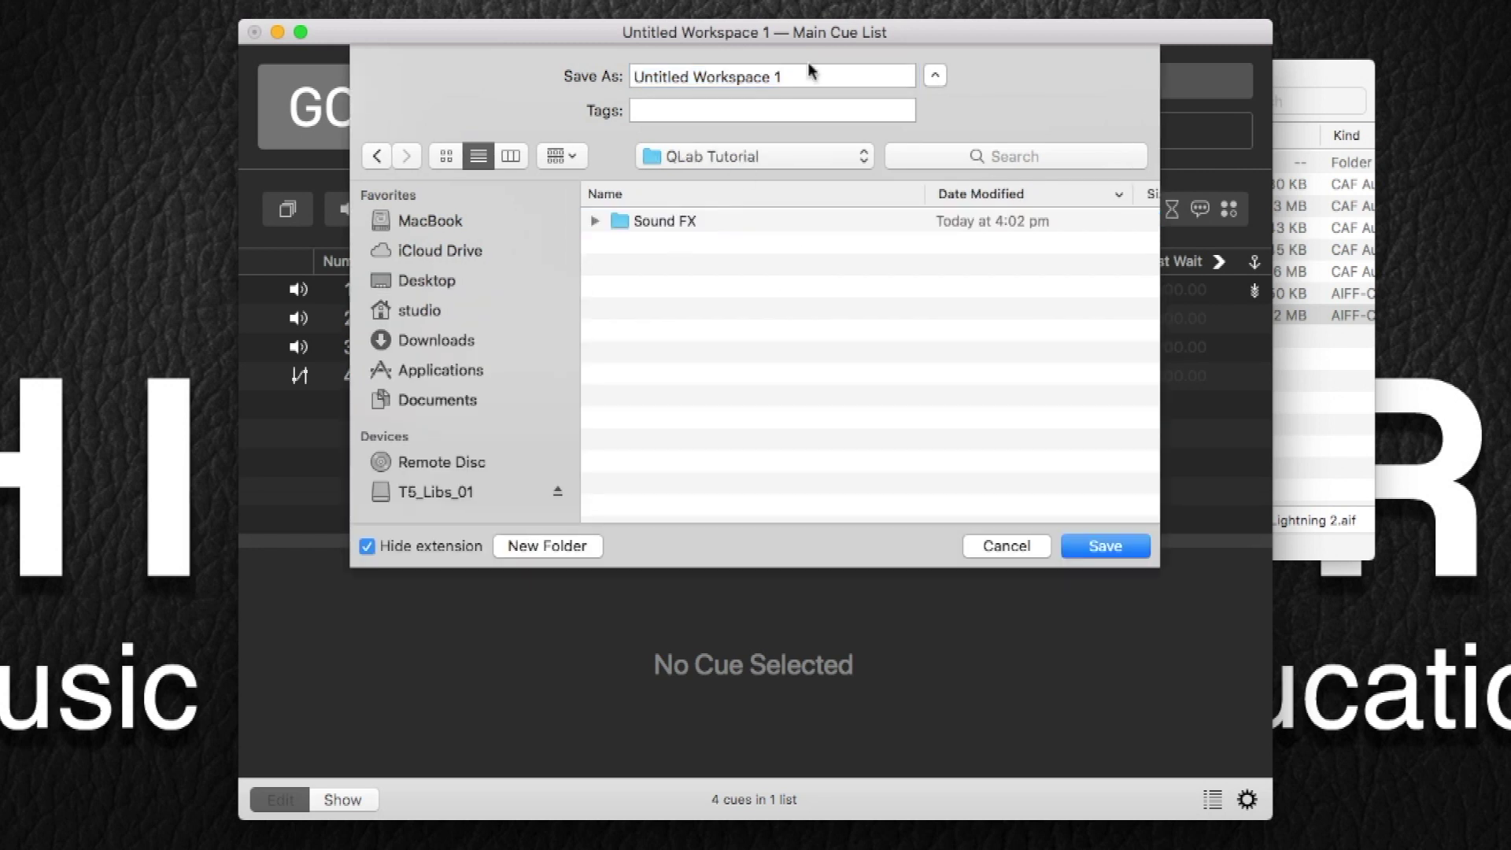
triple_click(803, 77)
type("Dark Stormy Night")
key("Return")
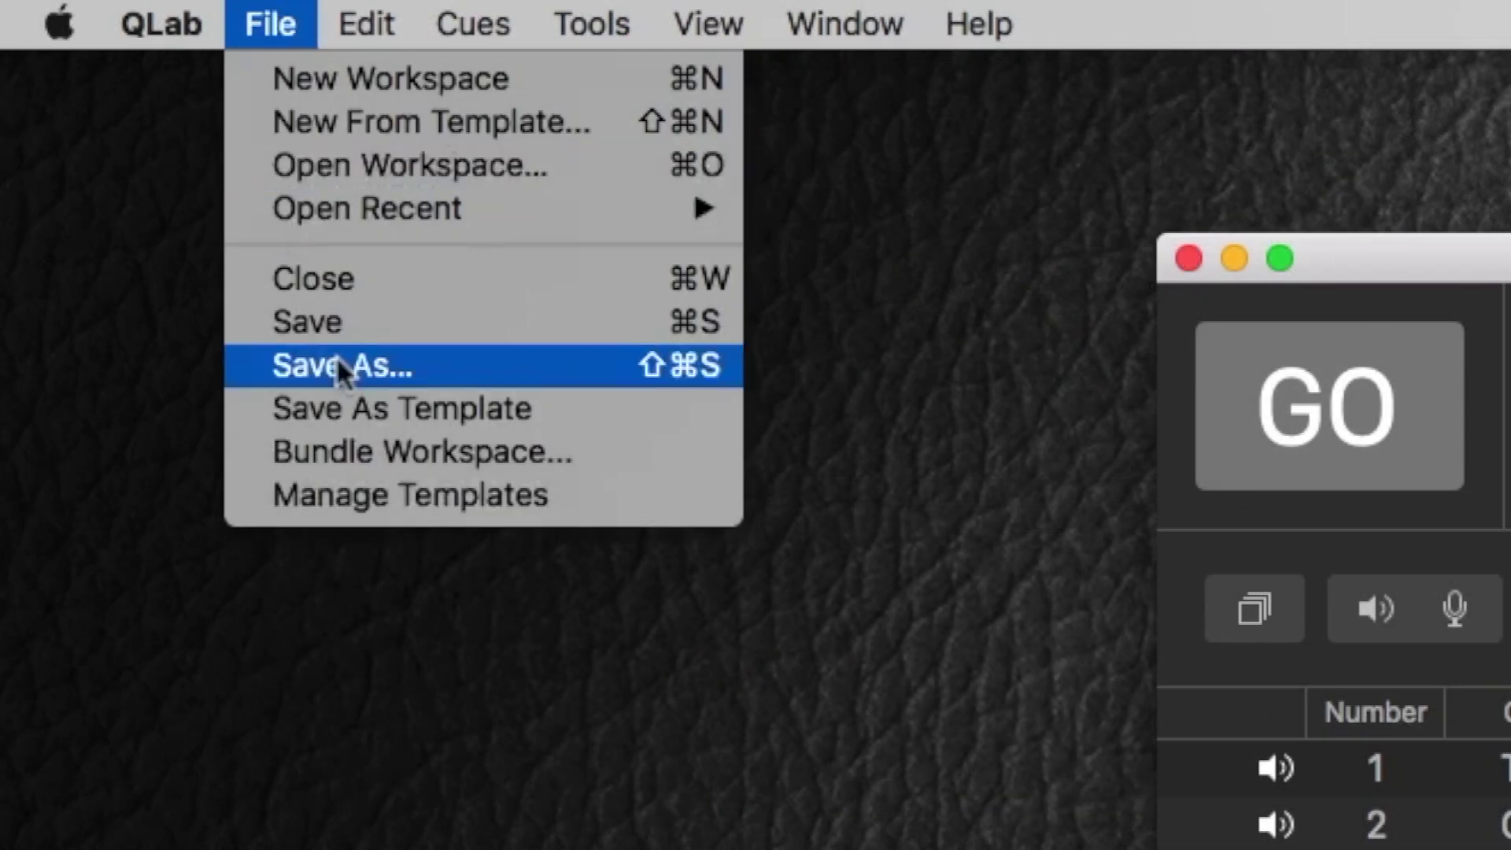
Bundle the workspace with its audio as 'Dark Stormy Night - Full Show'
left_click(351, 471)
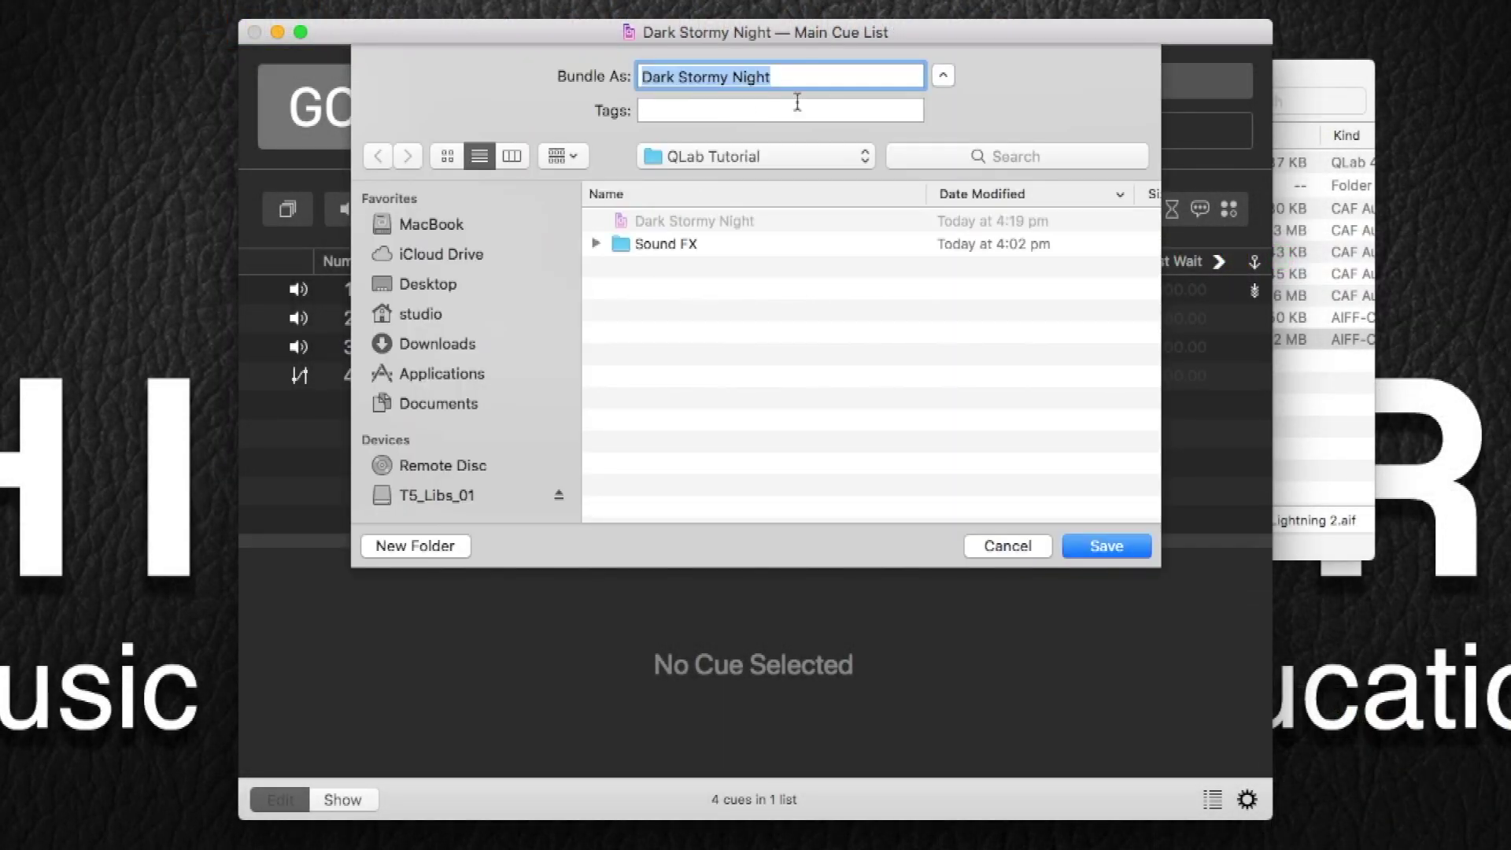
left_click(786, 79)
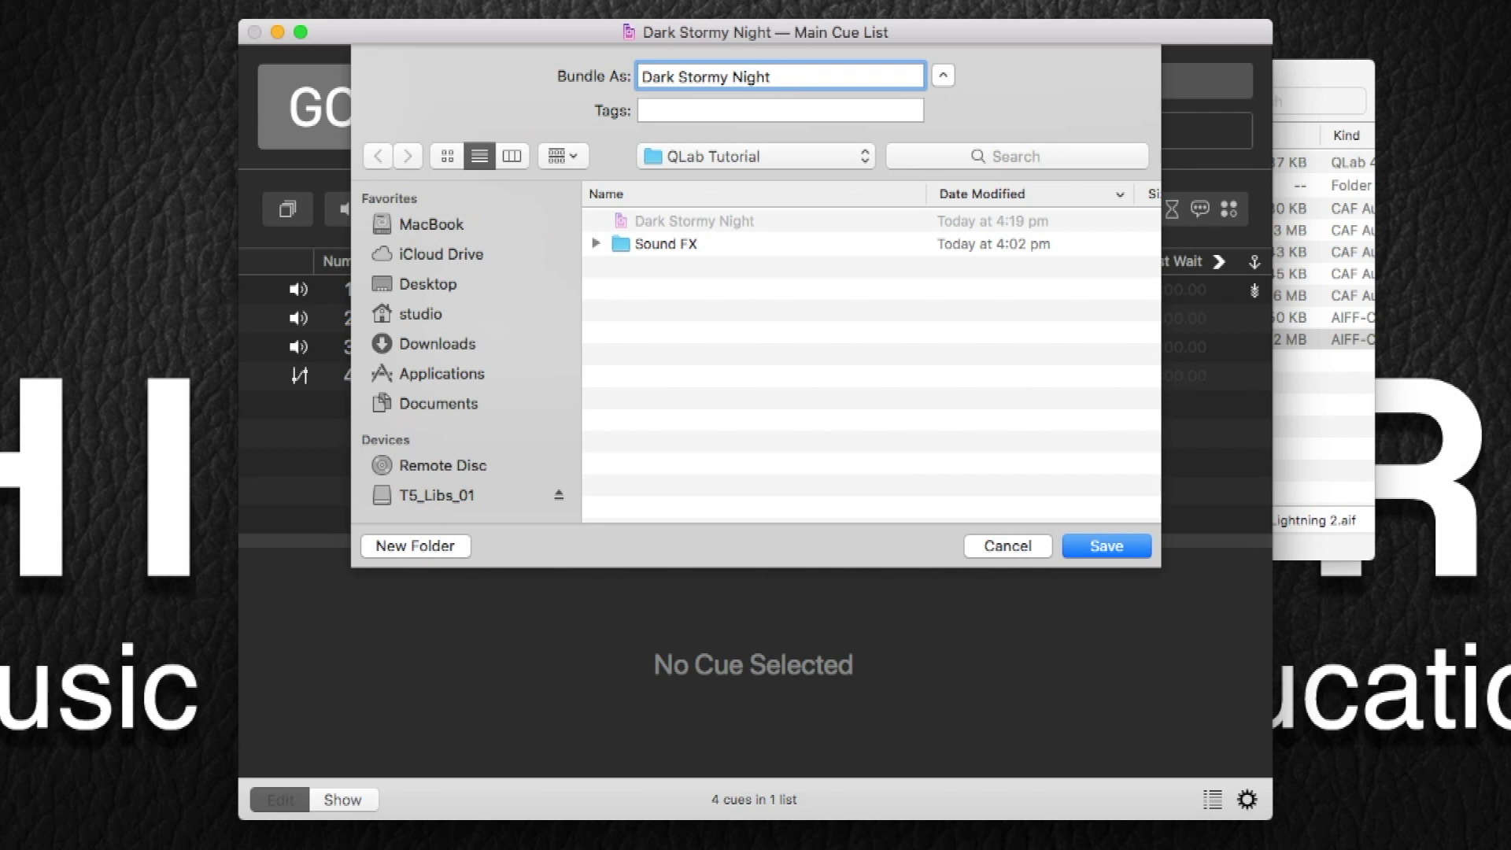
type("- Full Show")
key("Return")
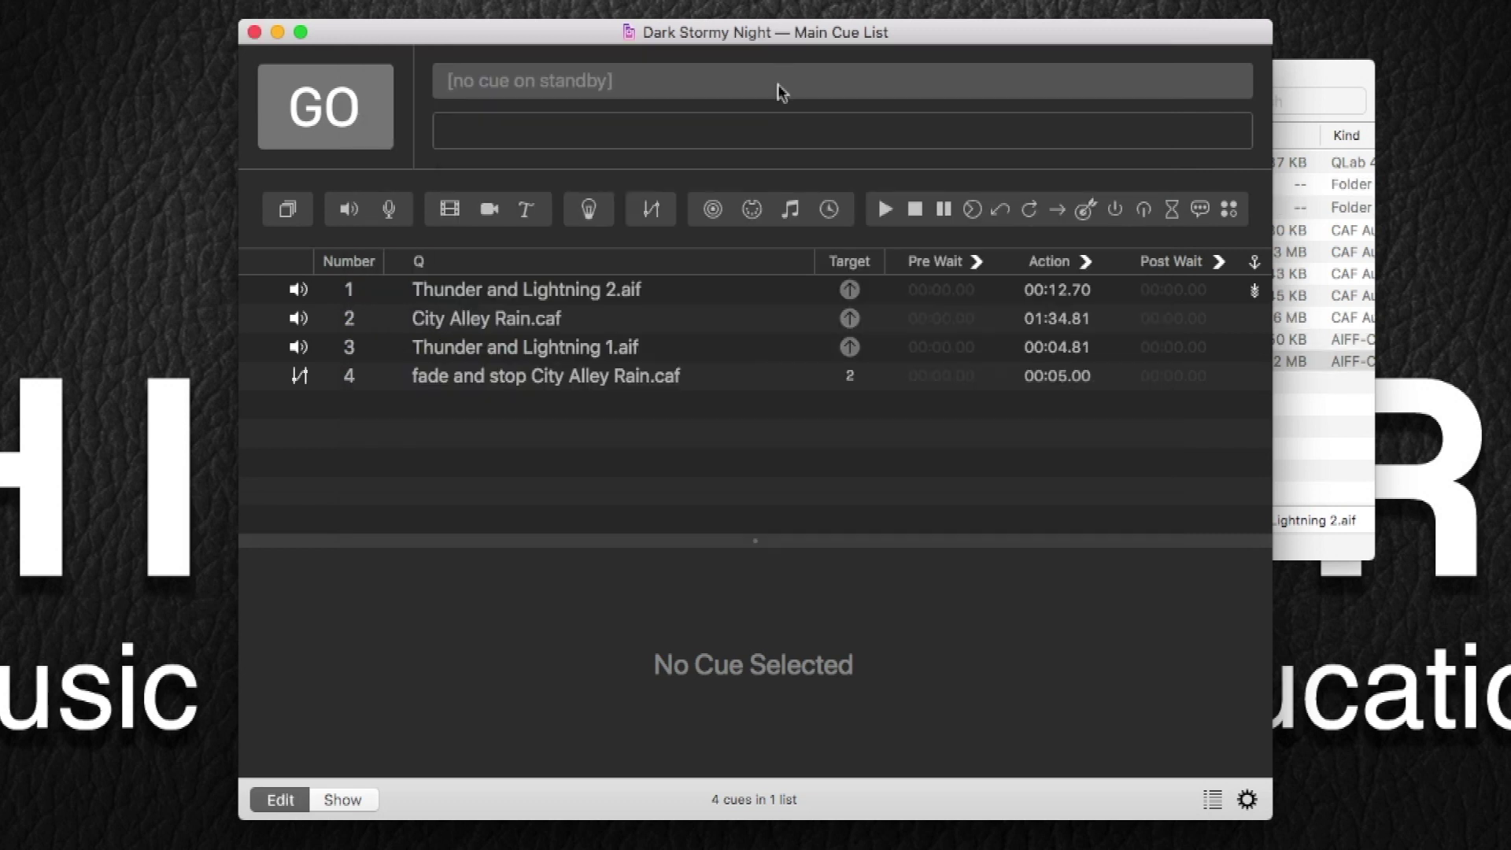
left_click(1306, 408)
Check that the Dark Stormy Night - Full Show bundle's audio folder contains the thunder and rain sound files, then select the bundle
left_click(657, 207)
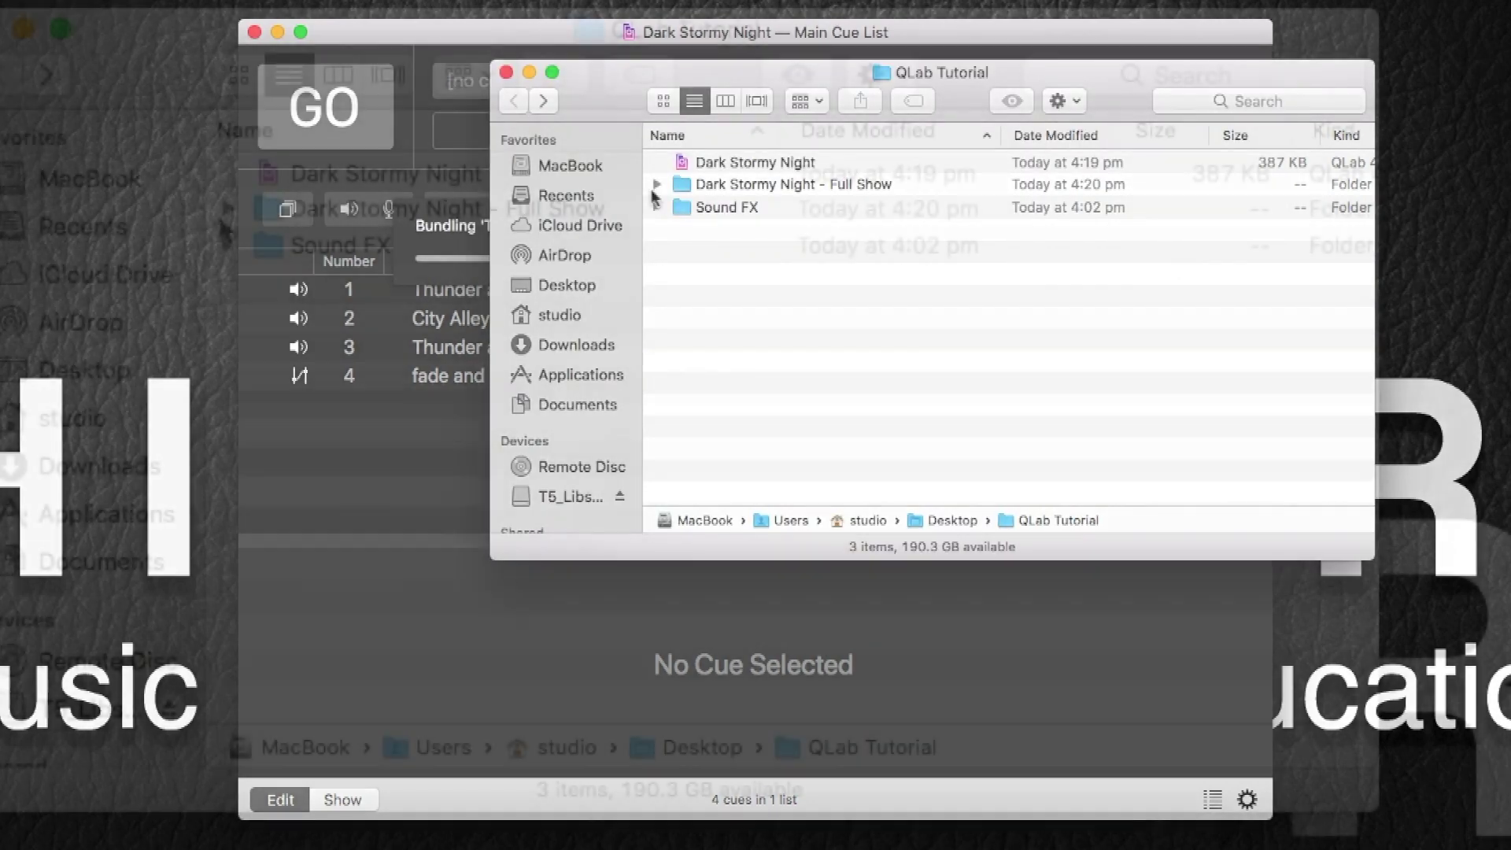
left_click(657, 185)
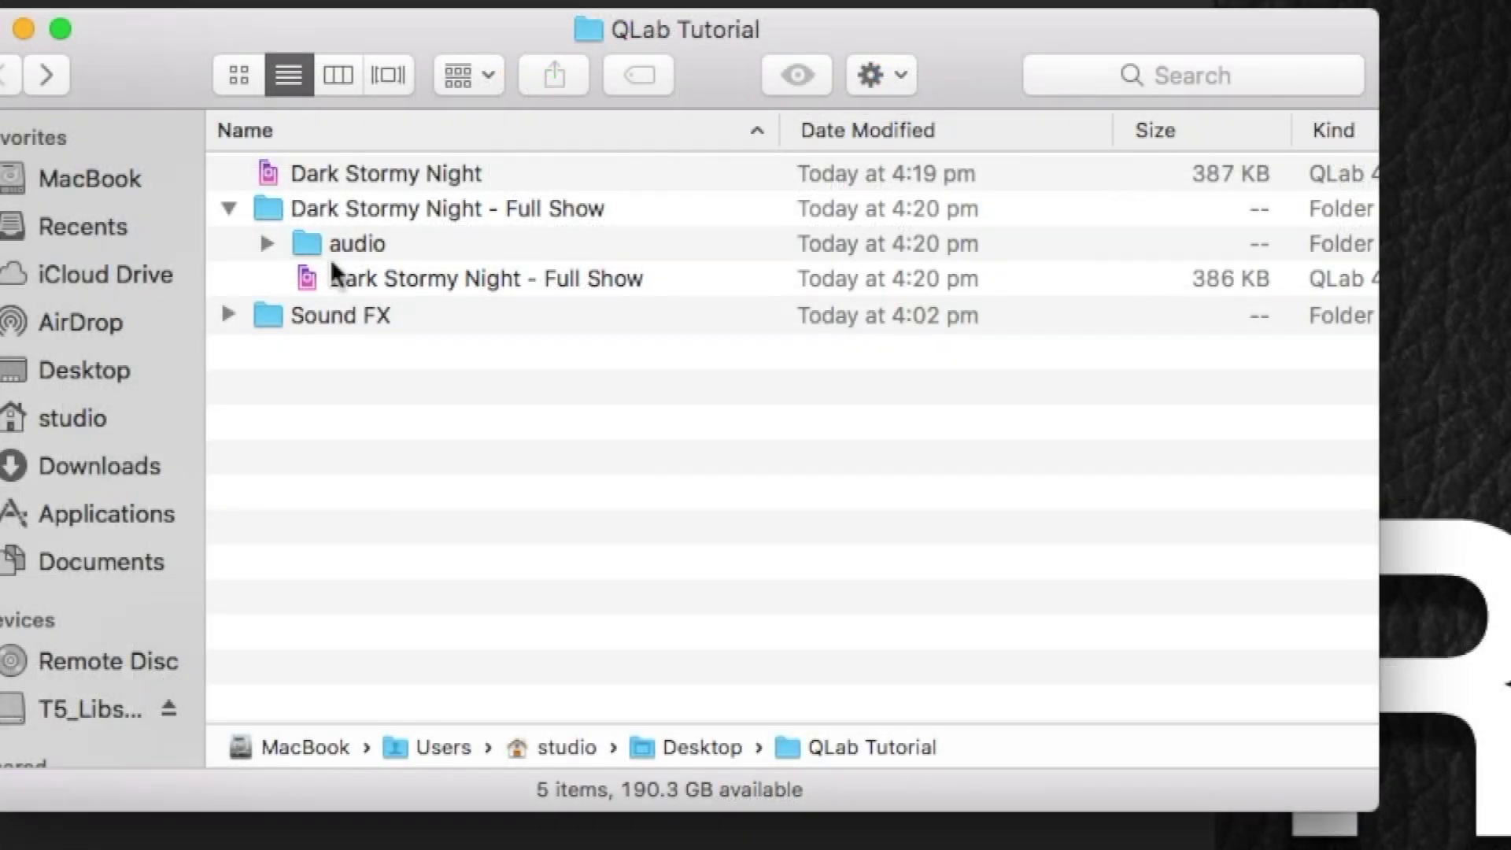
left_click(267, 245)
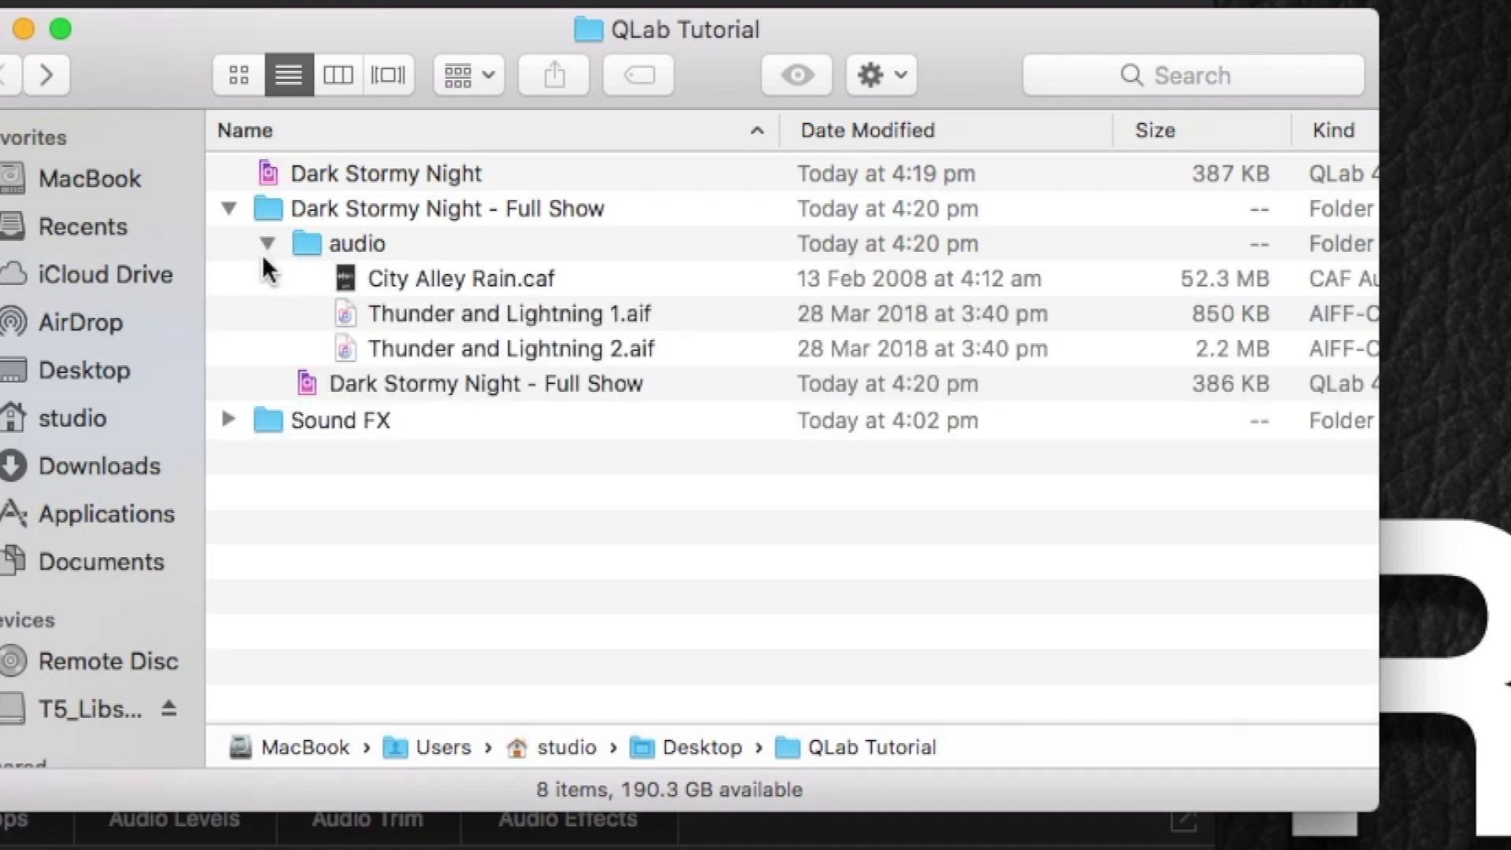
left_click(266, 244)
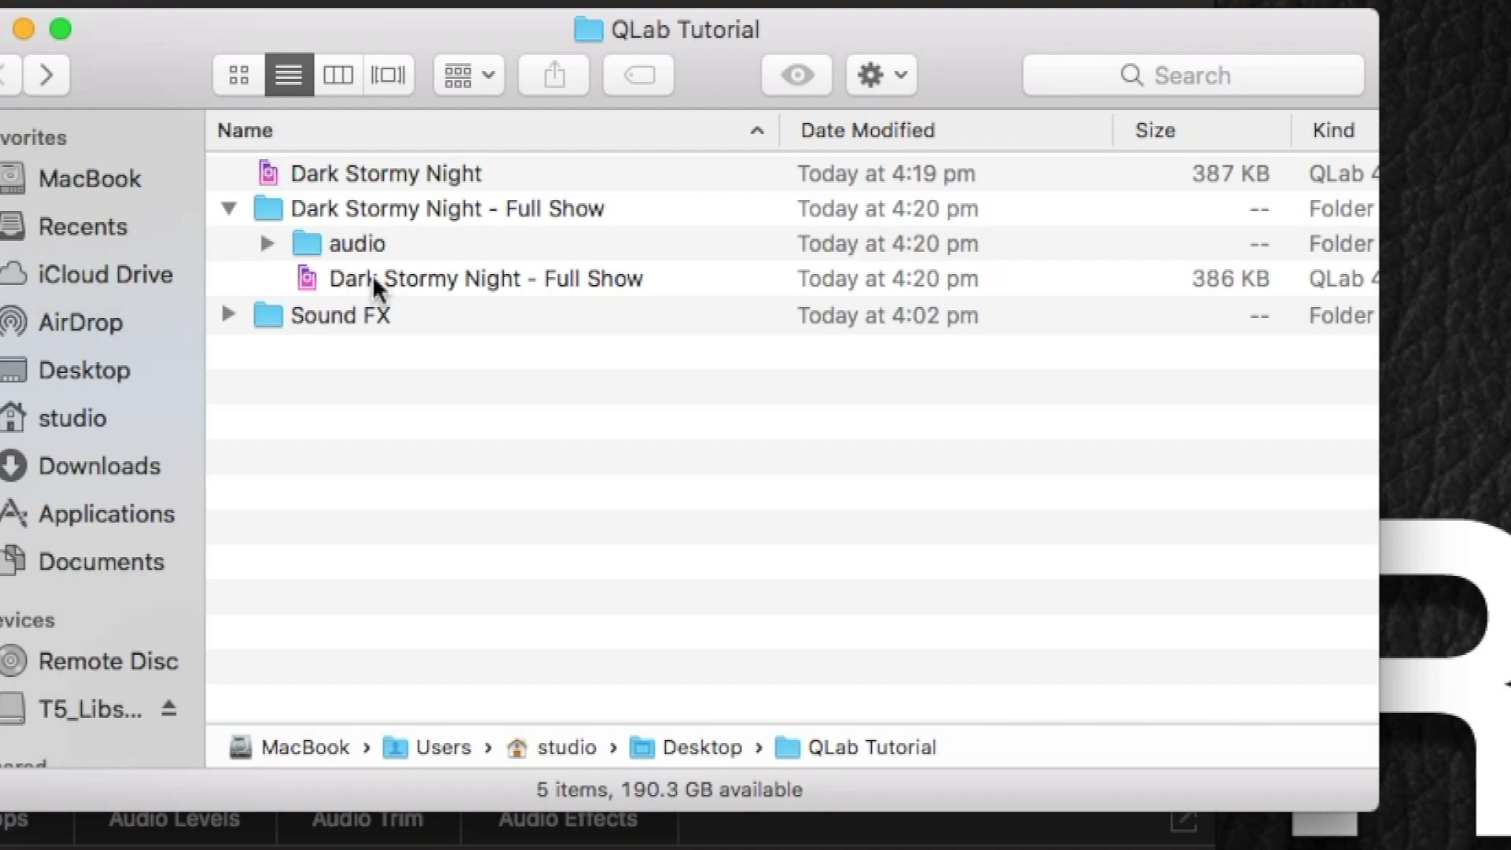
left_click(336, 214)
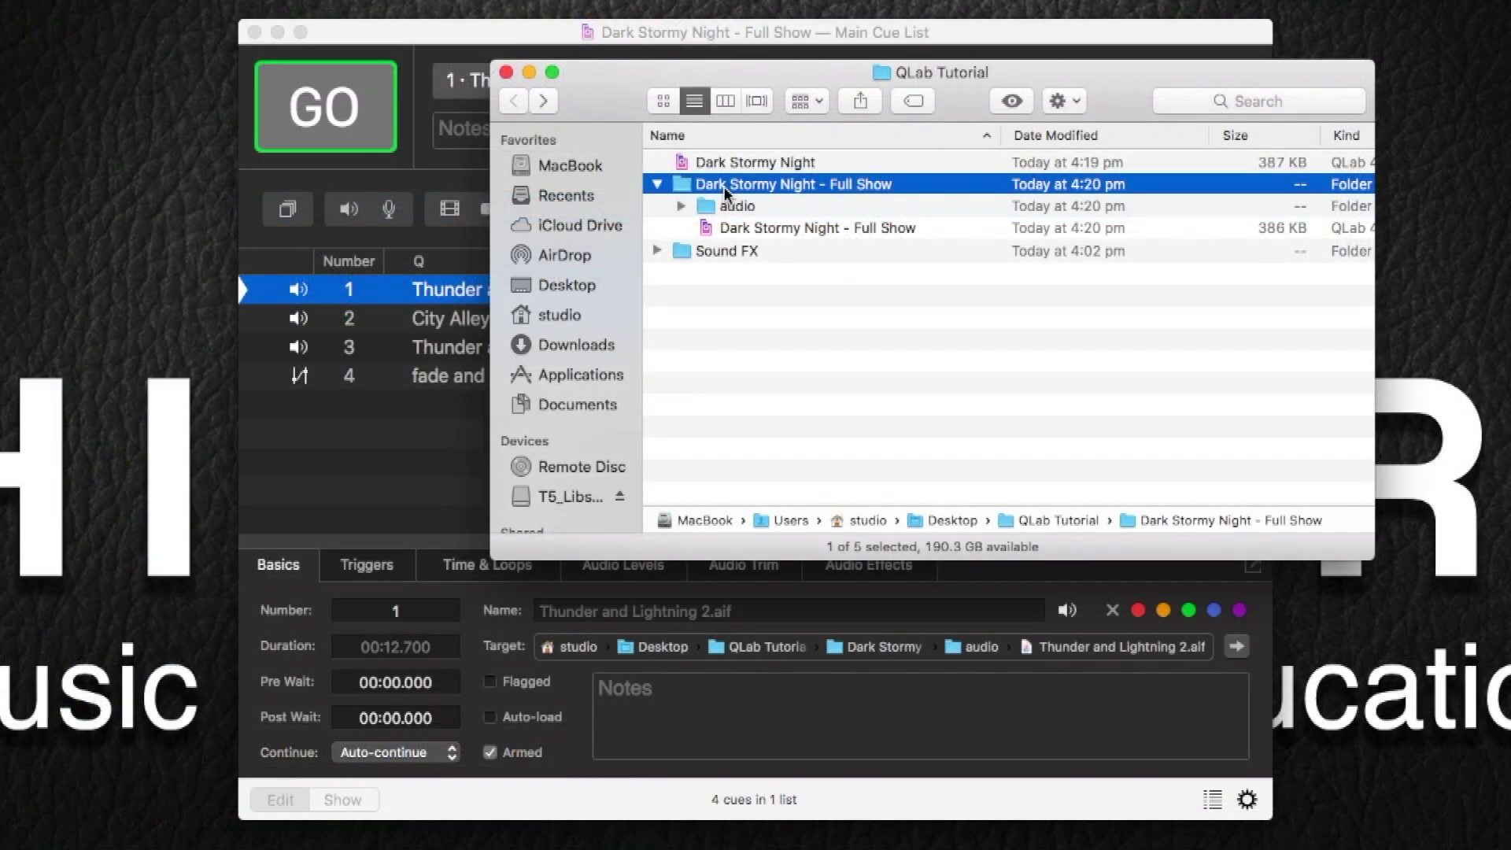